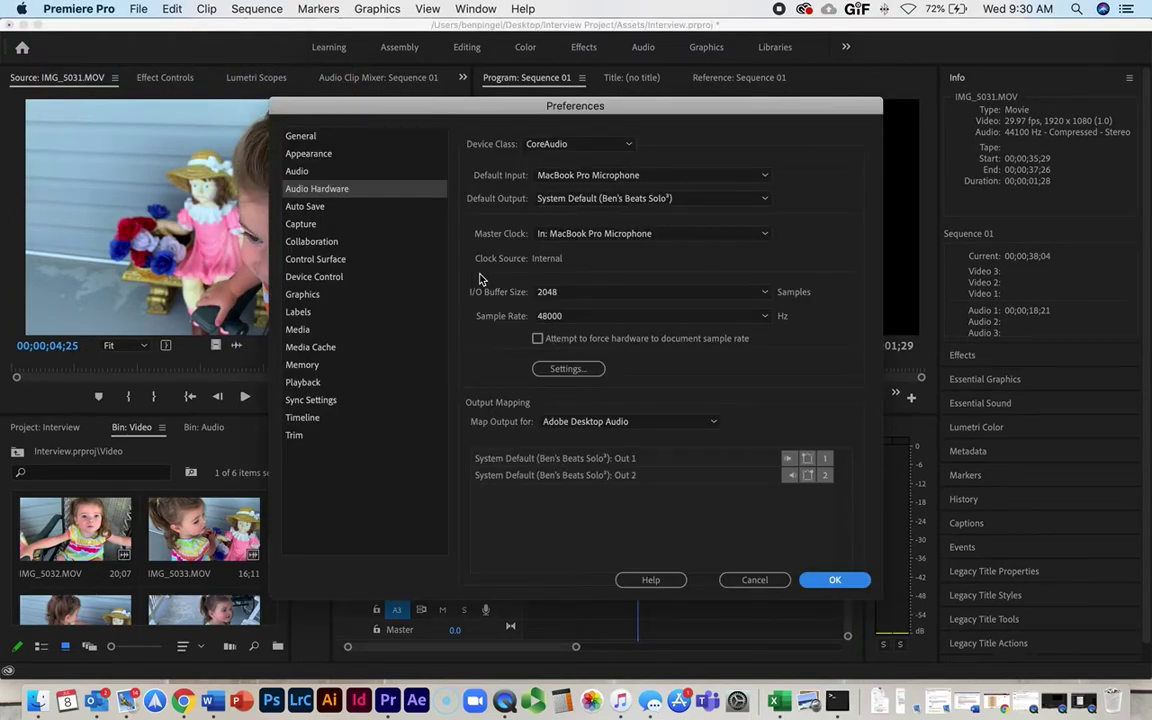
Step: Set the default audio output to MacBook Pro Speakers, keep MacBook Pro Microphone as the input, and accept the device change
left_click(628, 176)
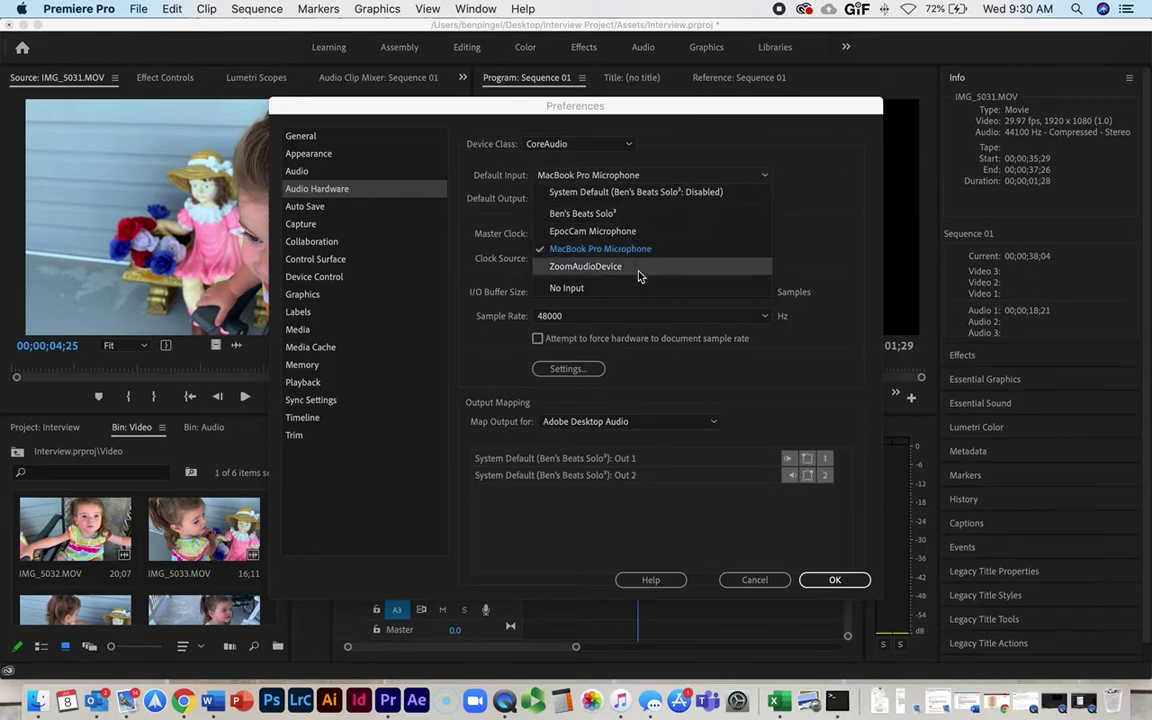
left_click(714, 160)
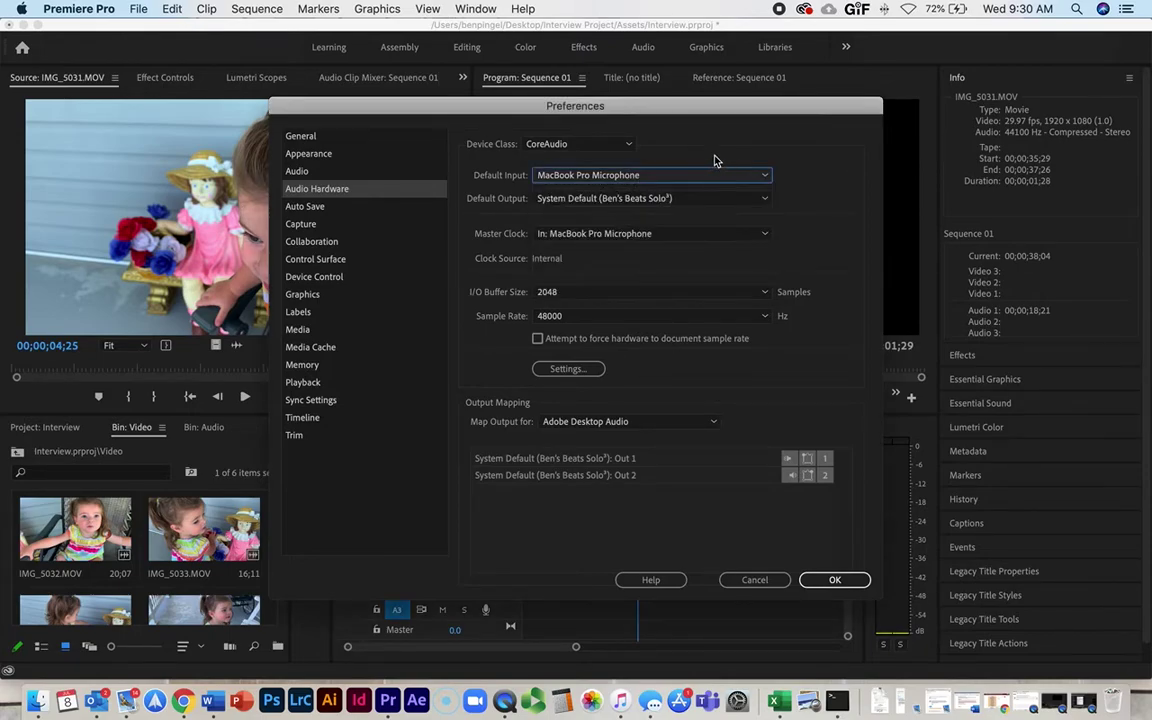
left_click(652, 199)
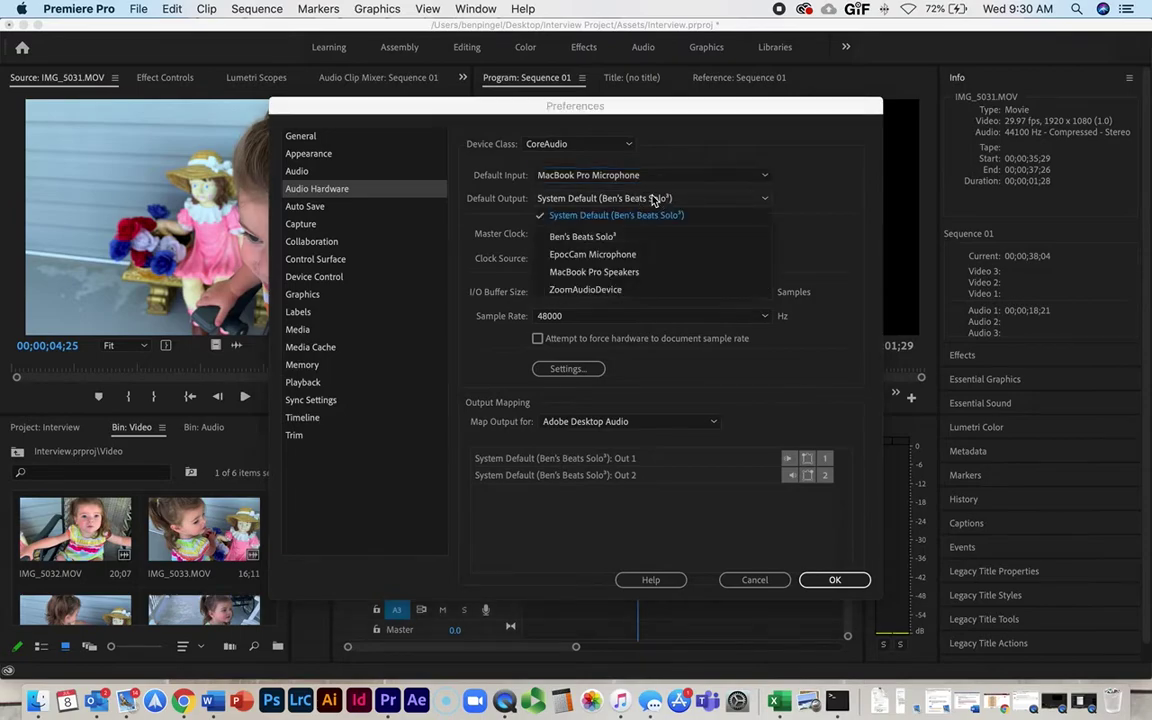
left_click(639, 271)
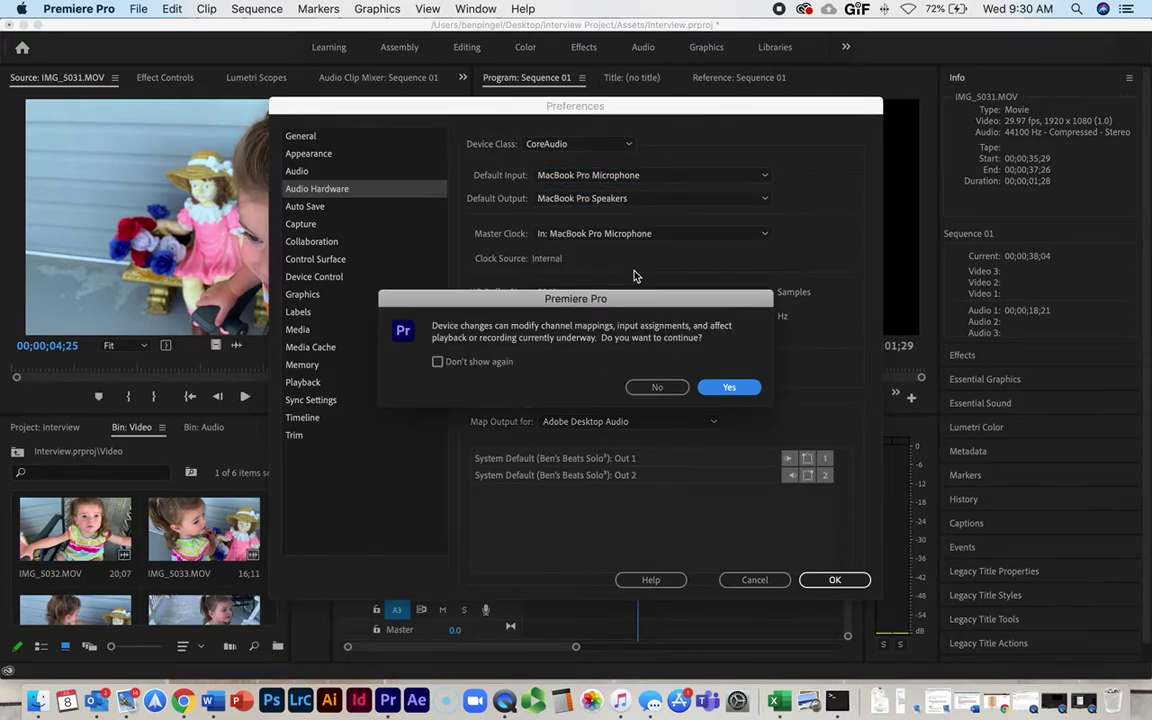
left_click(729, 387)
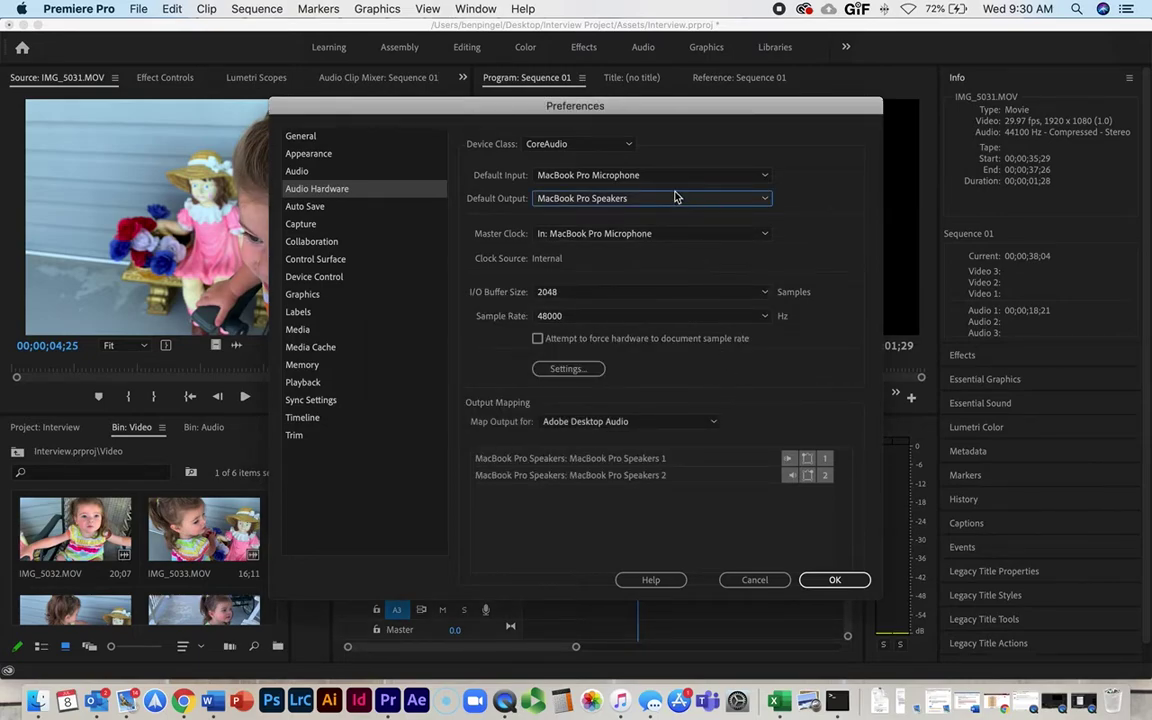
left_click(840, 581)
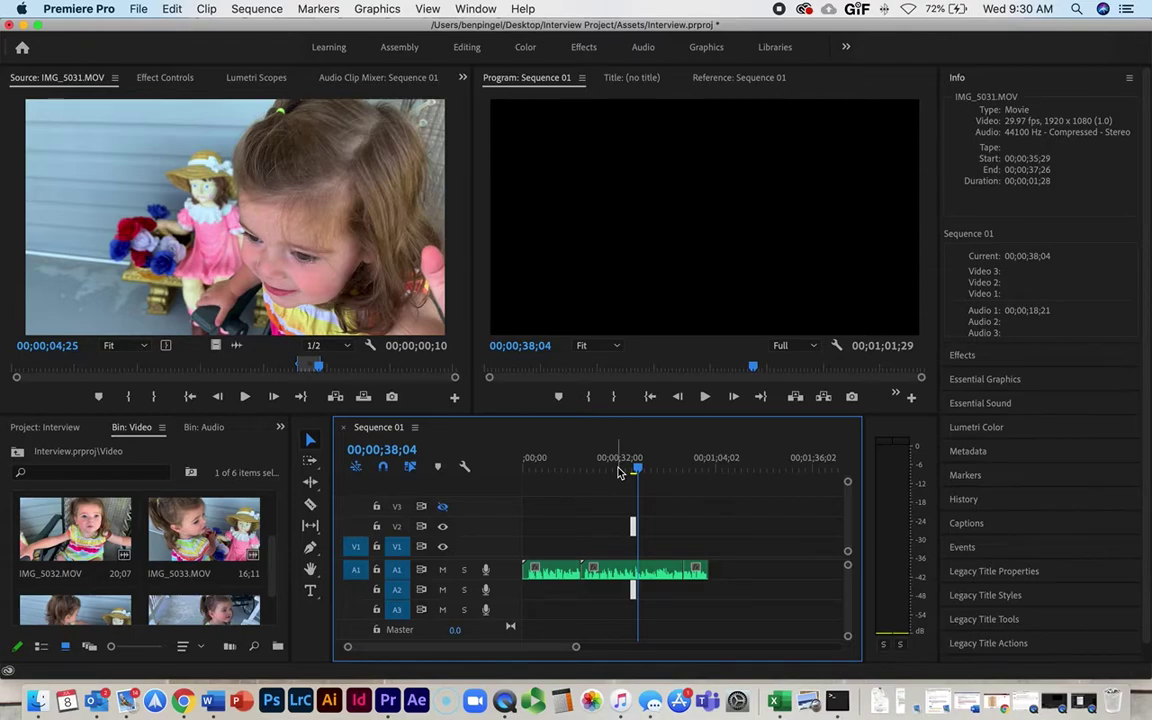
Step: Open the Poem 2.m4a clip's waveform and play the sequence from 00;00;38;04 to check its audio levels, adjusting the system volume
left_click(598, 571)
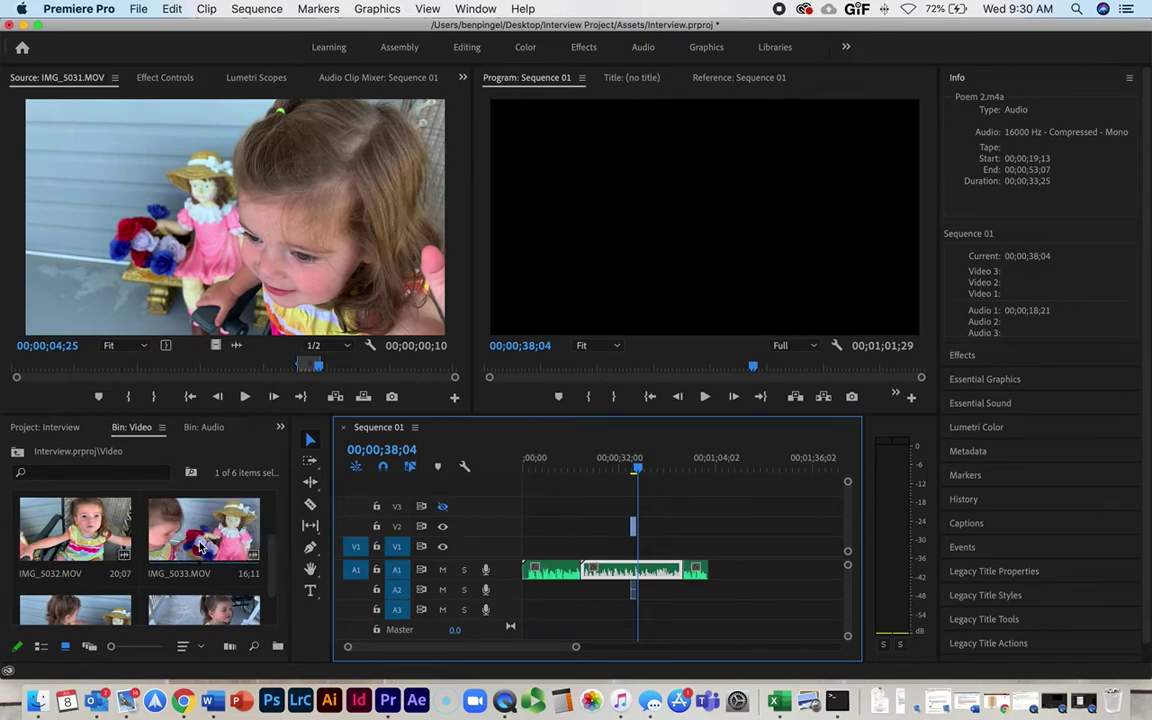
left_click(627, 573)
double_click(627, 573)
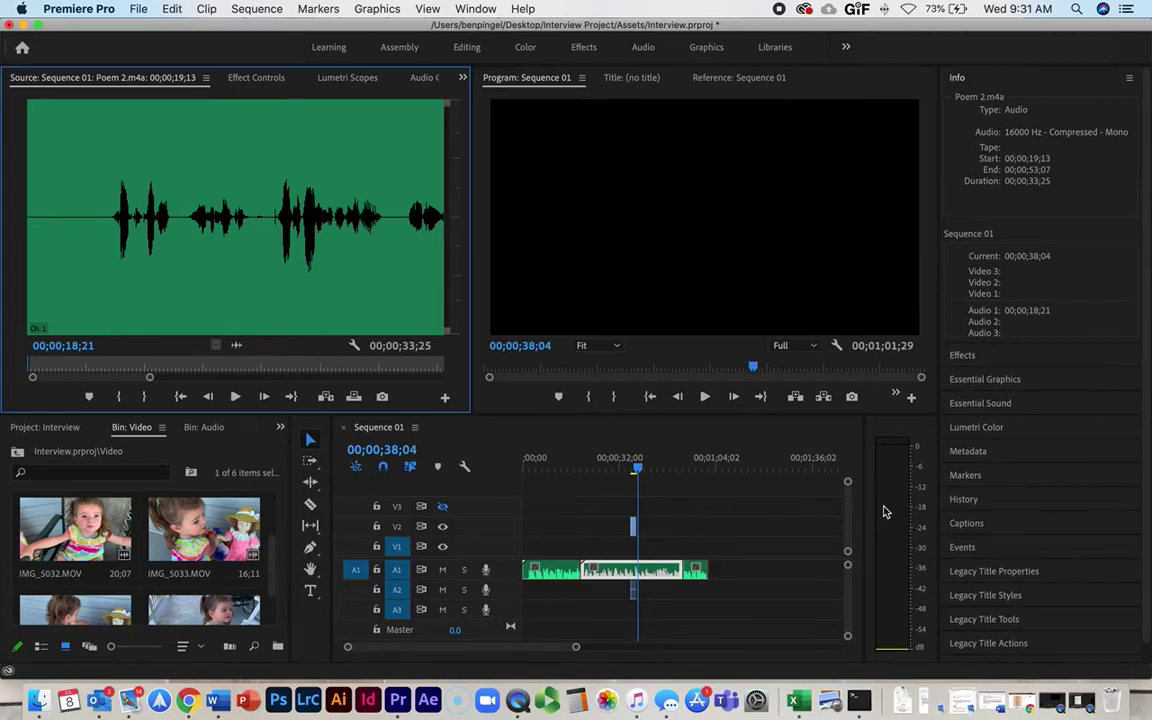
left_click(624, 478)
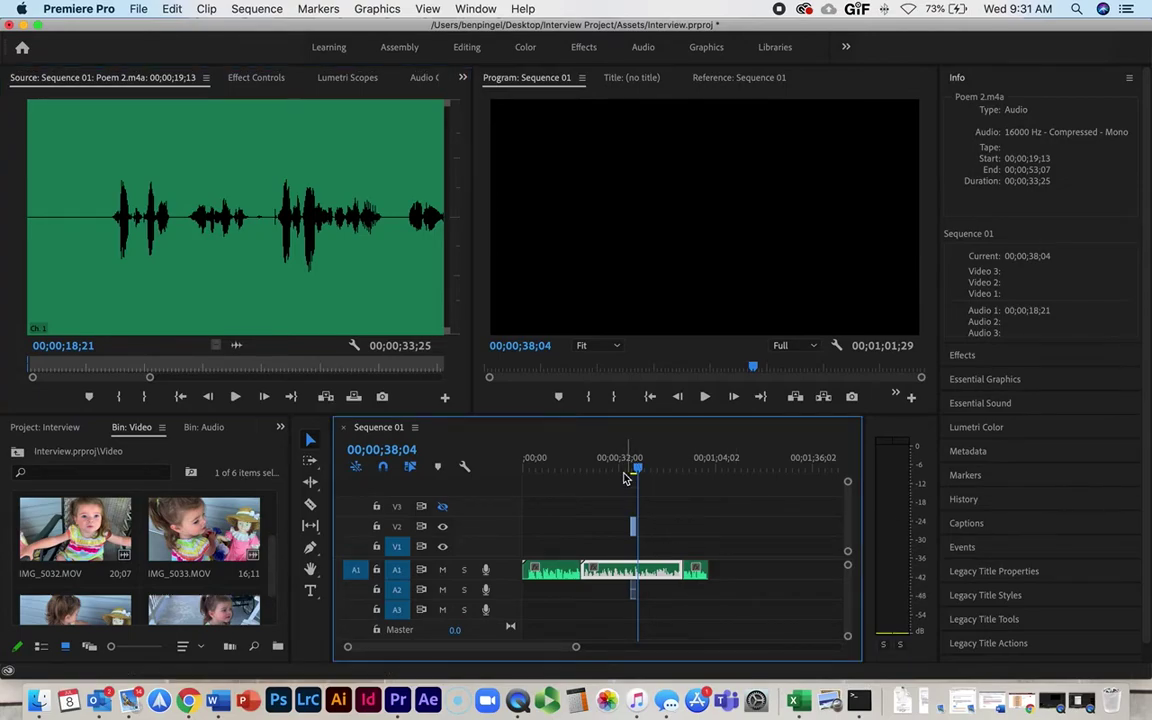
key("space")
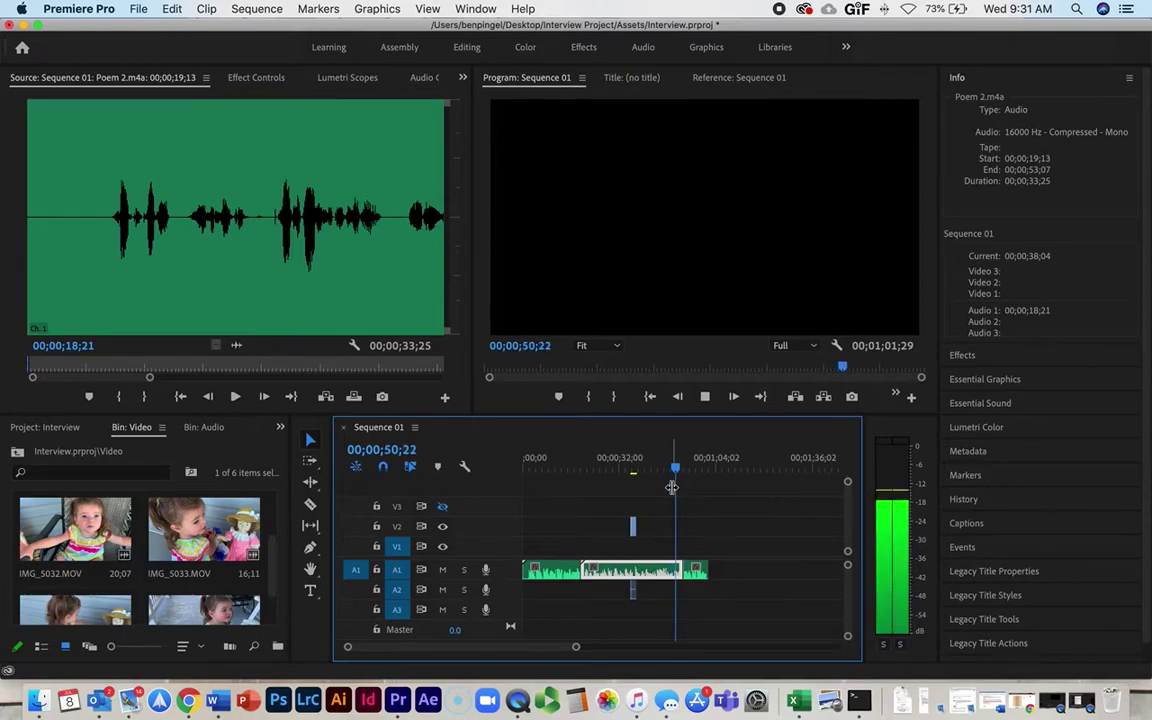
key("space")
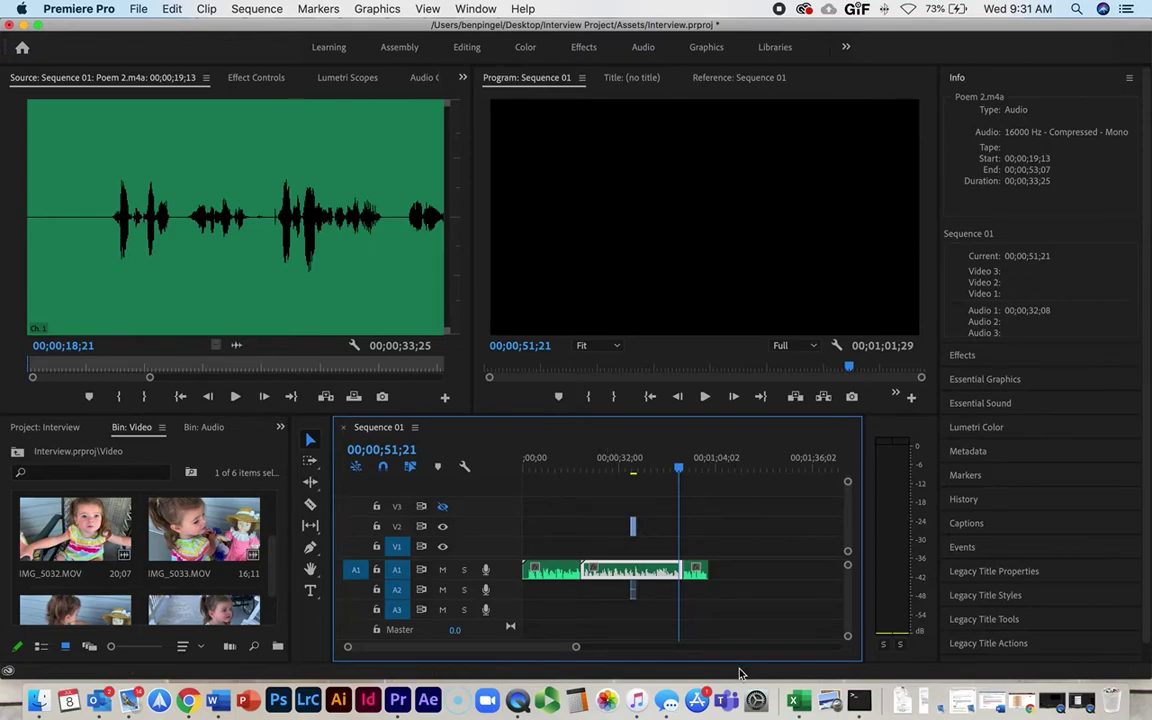
key("F12")
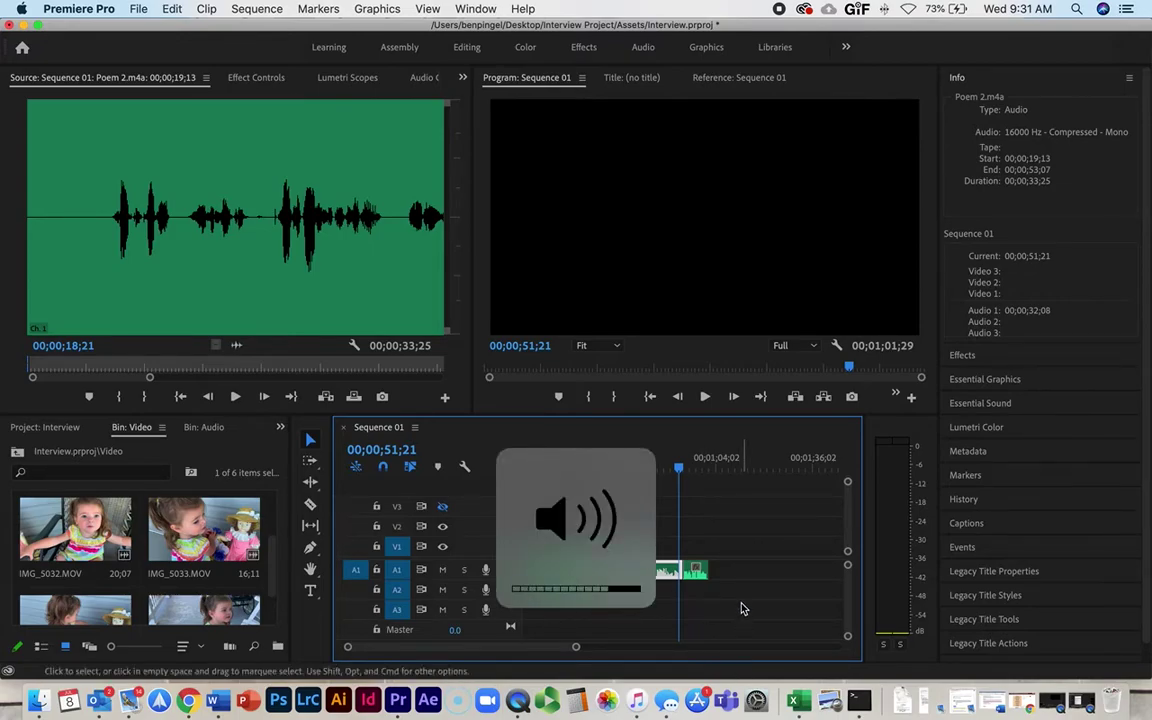
left_click(732, 551)
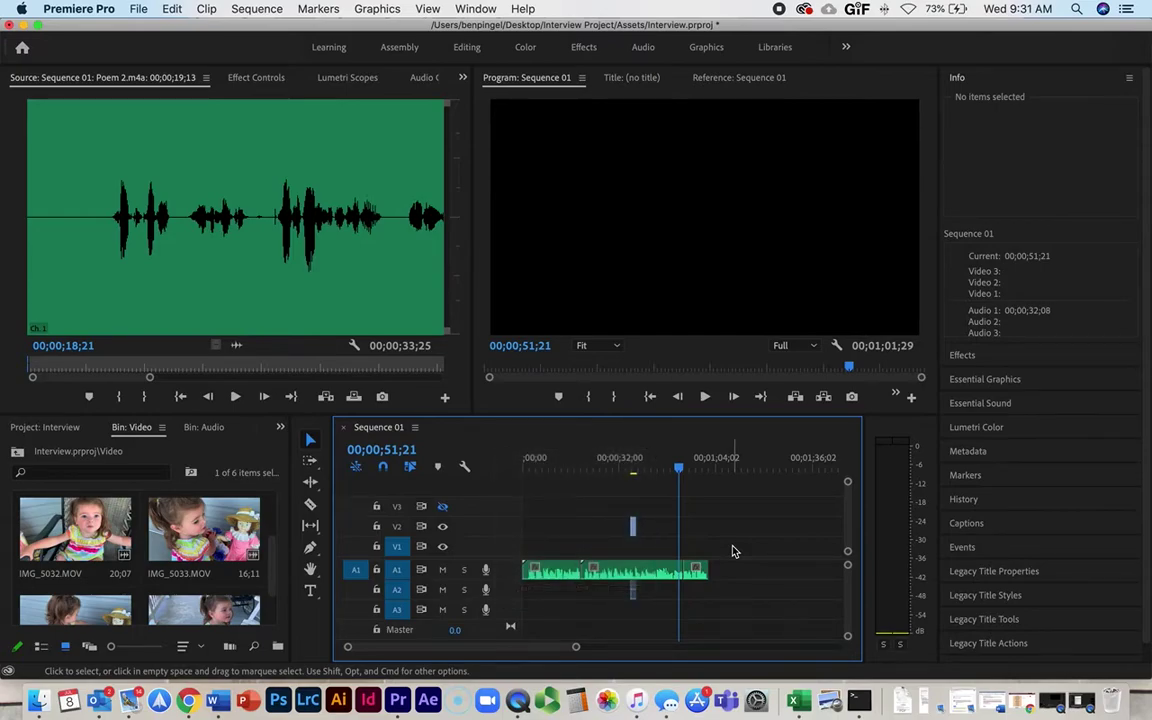
Step: Raise the Poem 1.m4a clip's volume level to 15.0 dB at 00;00;09;24
left_click(552, 468)
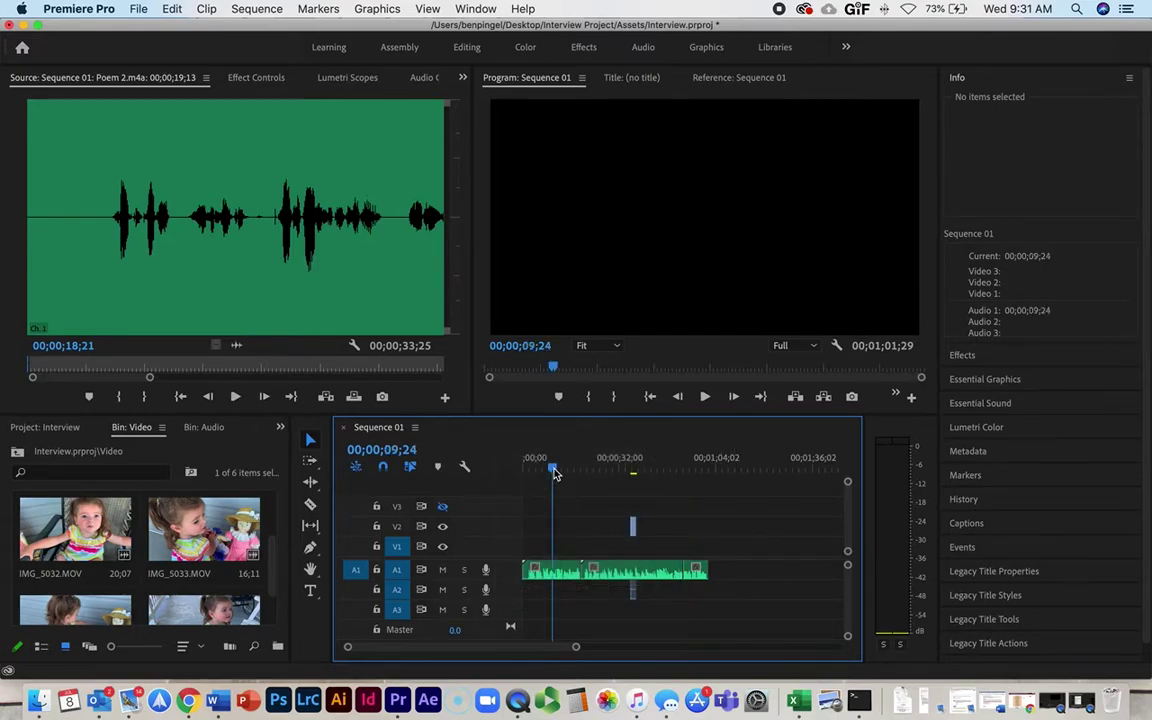
double_click(560, 570)
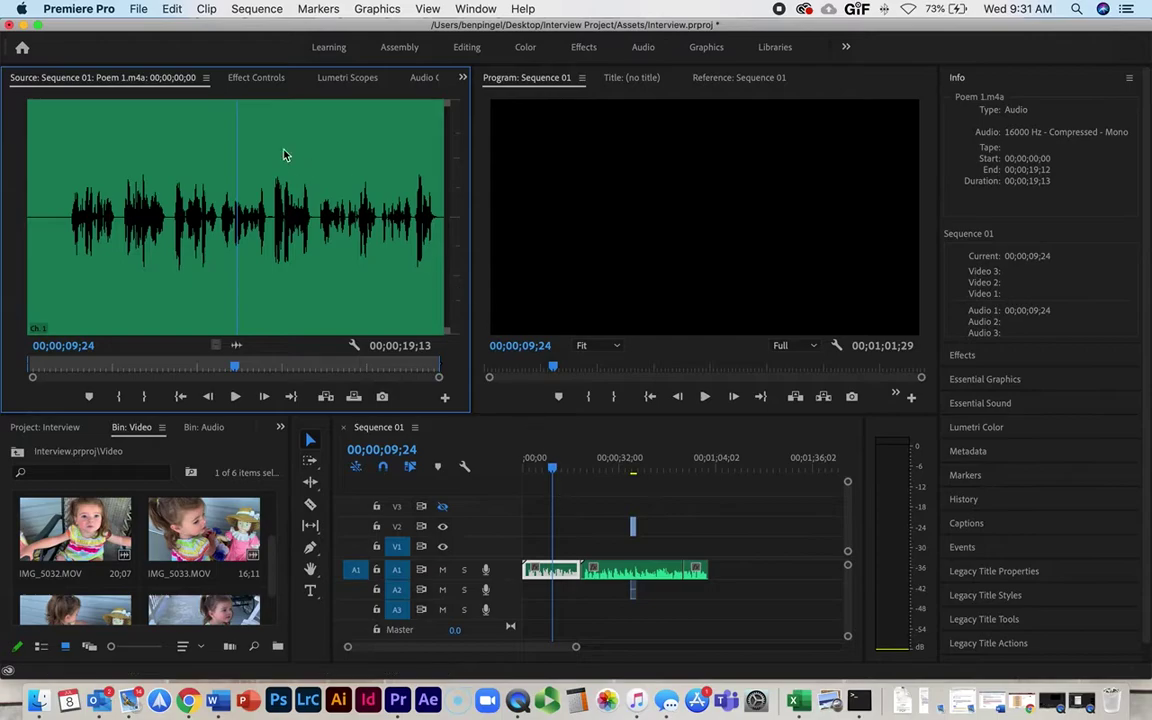
left_click(250, 79)
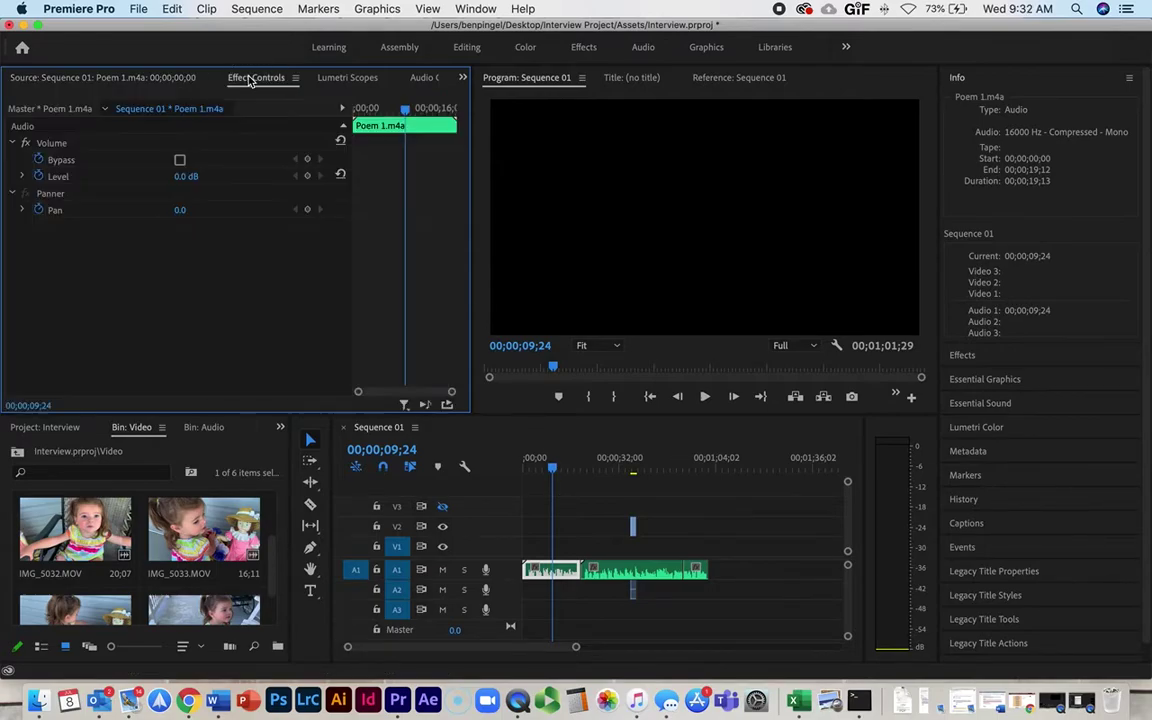
left_click(22, 176)
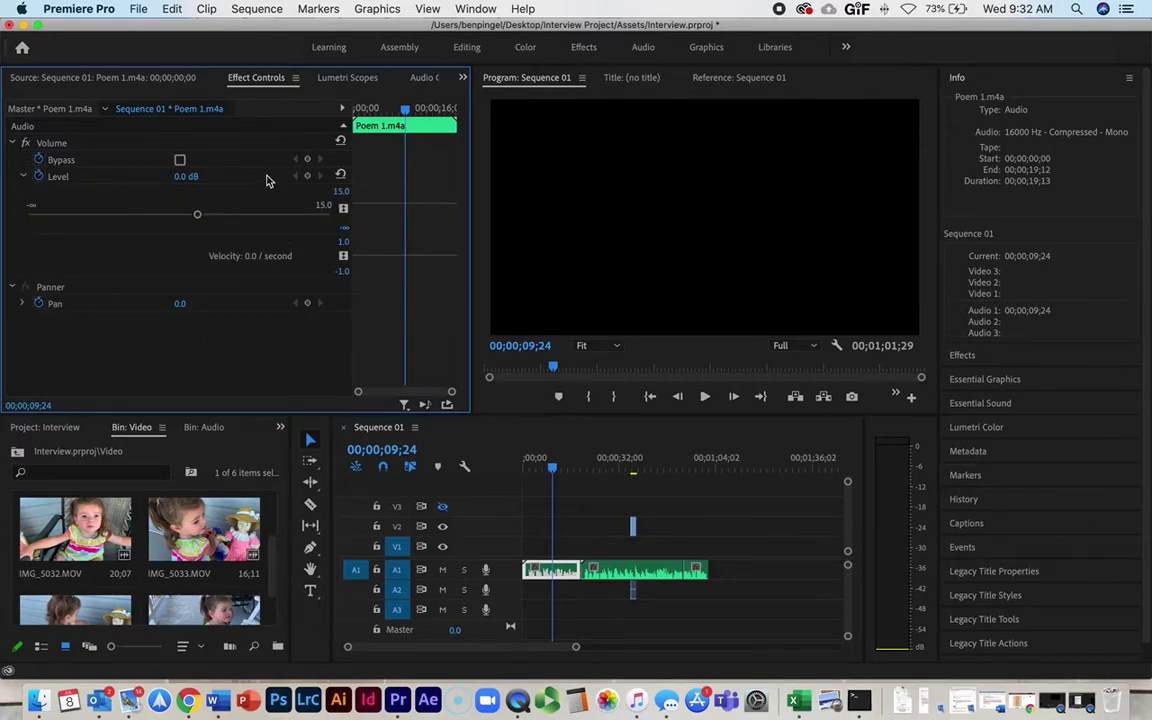
left_click_drag(180, 176, 95, 176)
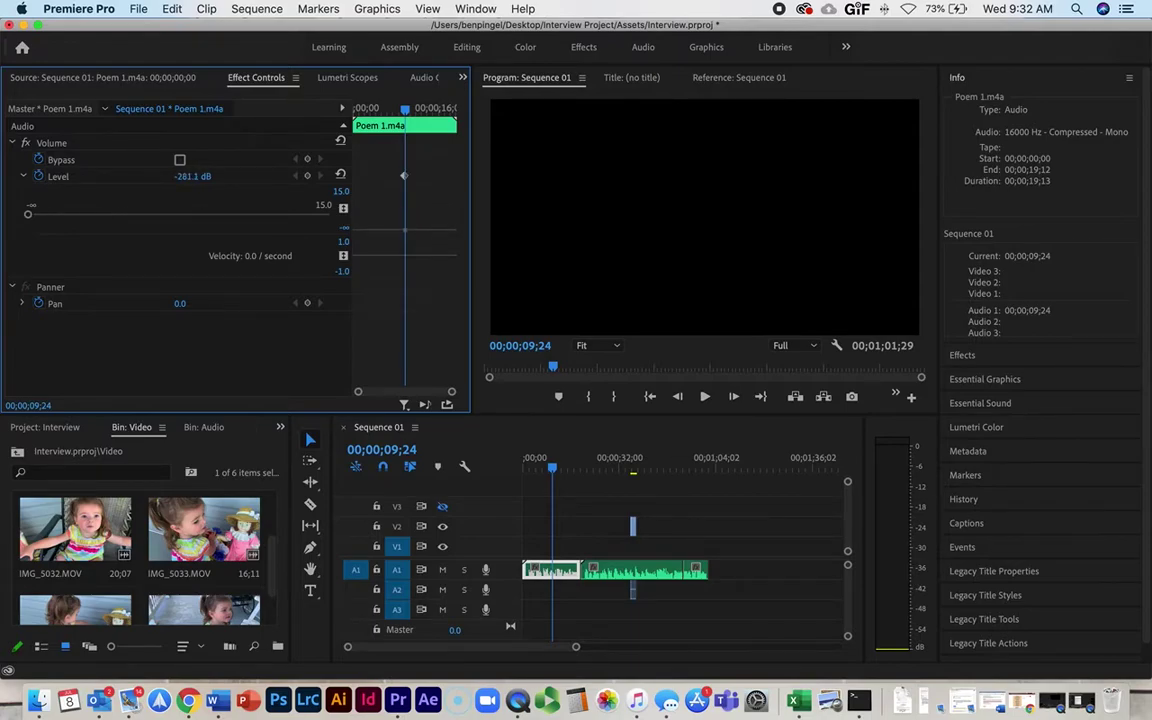
left_click_drag(28, 214, 383, 192)
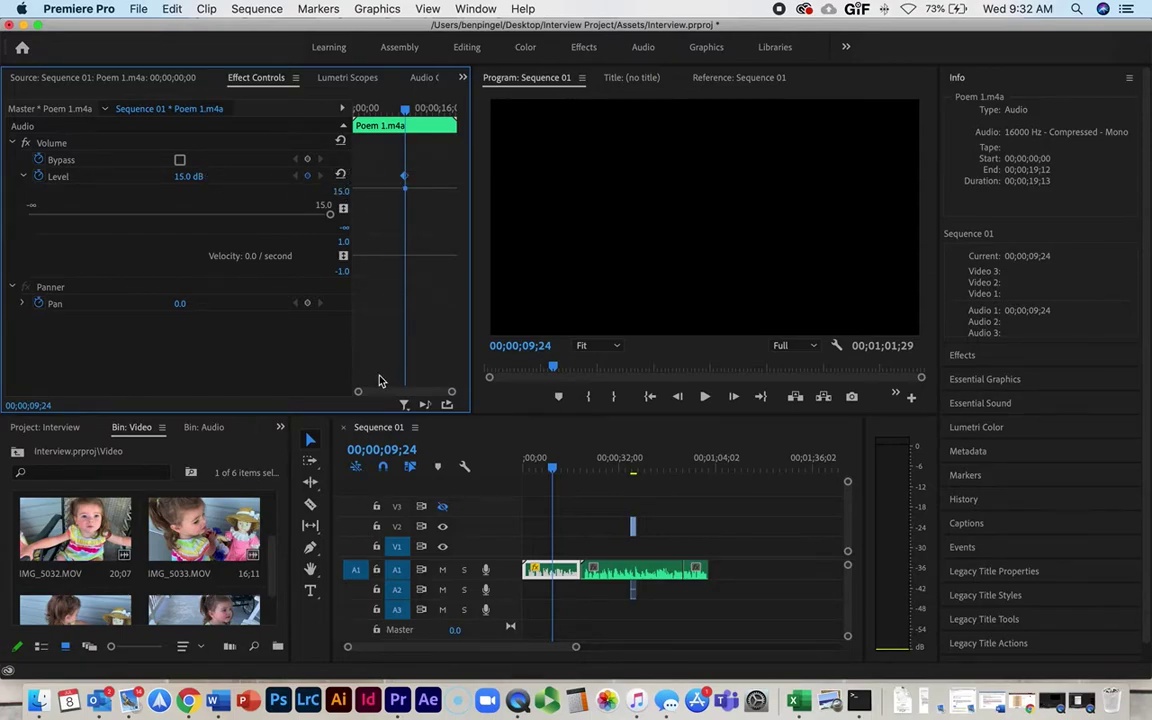
Step: Add a 0 dB volume level keyframe at the start of Poem 1.m4a and preview the resulting volume ramp
left_click_drag(386, 112, 316, 124)
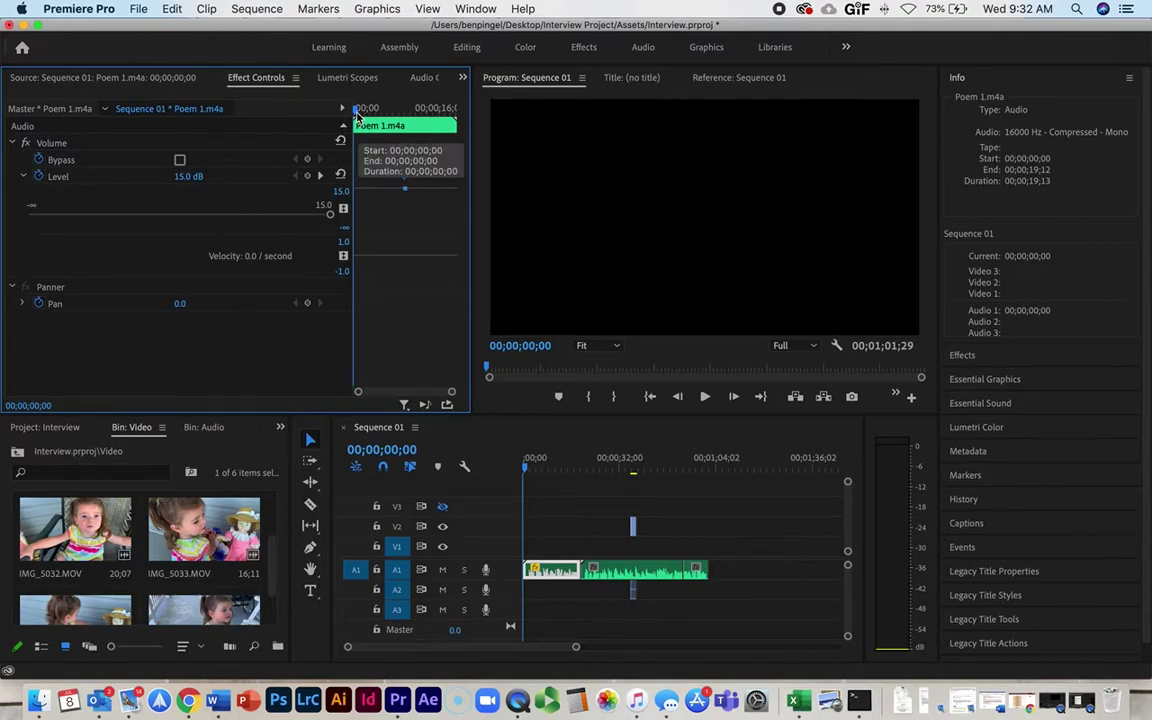
left_click(310, 177)
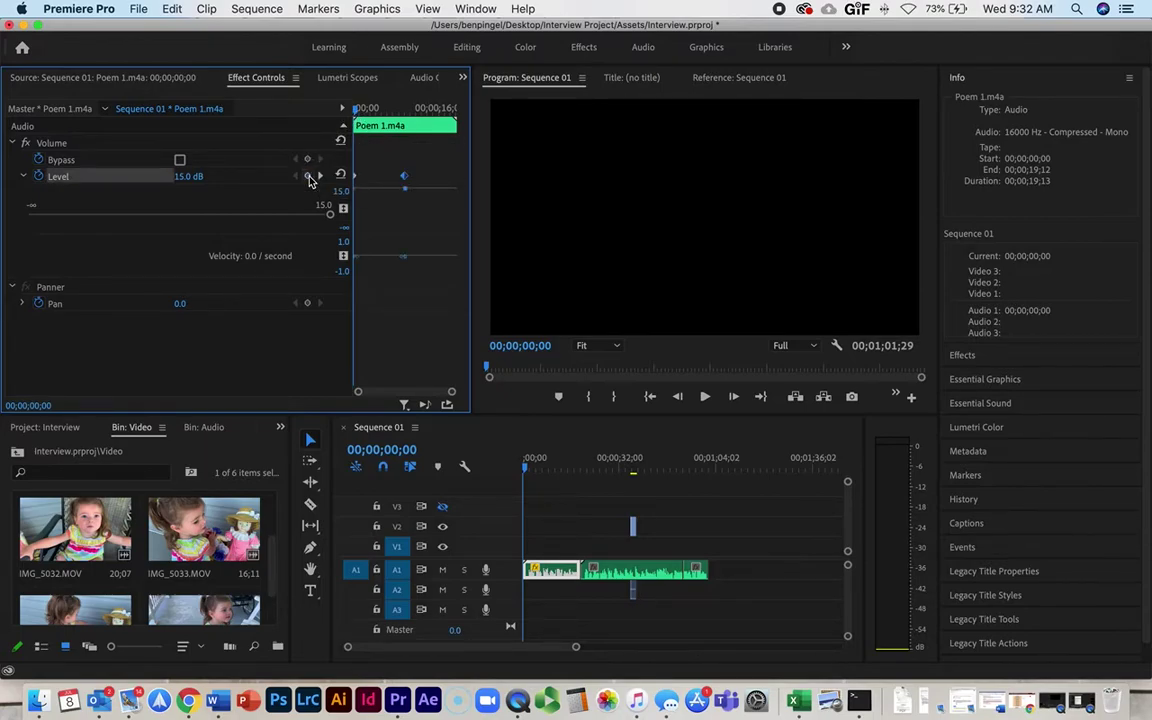
left_click(189, 176)
type("0")
key("Return")
key("space")
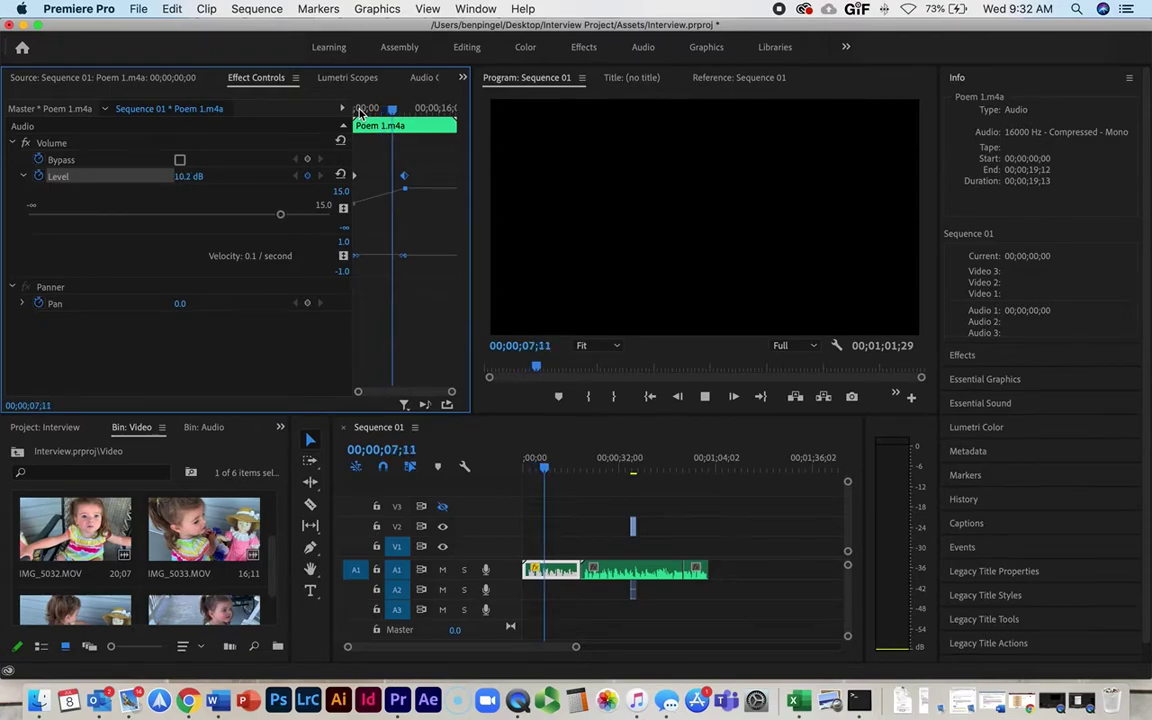
key("space")
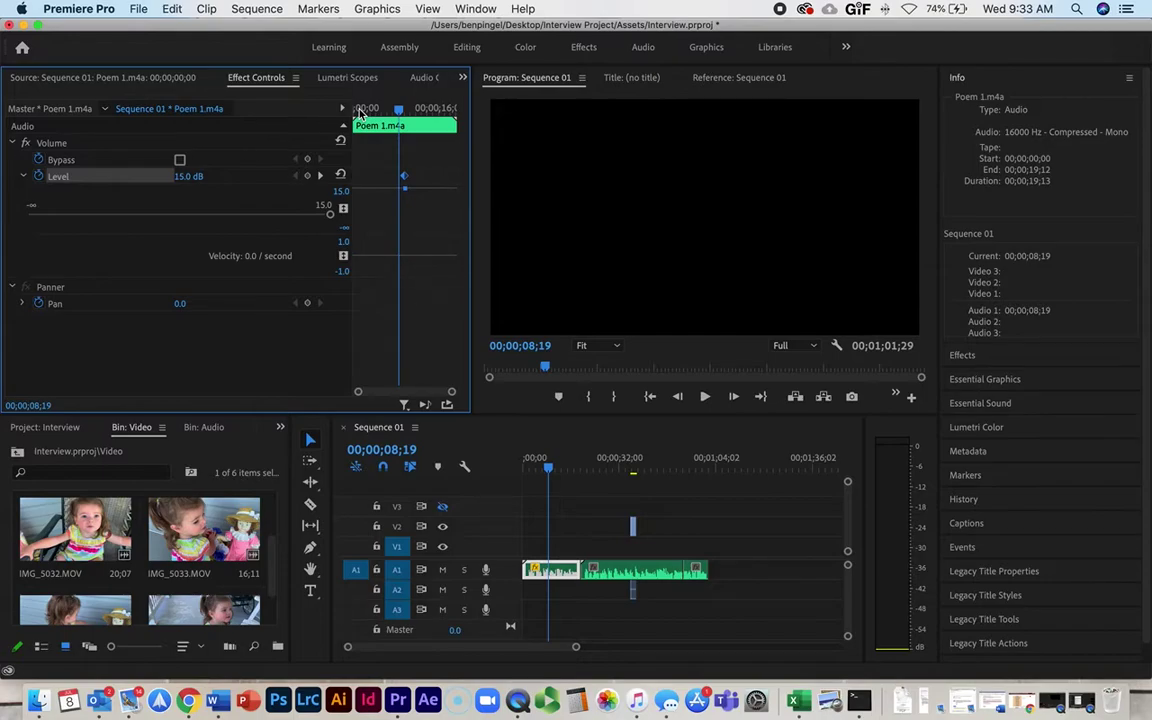
Step: Play the boosted Poem 1.m4a clip from 00;00;06;03 to check its loudness, and undo its volume level changes
mouse_move(401, 108)
left_mouse_down()
mouse_move(352, 108)
mouse_move(440, 108)
mouse_move(418, 120)
left_mouse_up()
left_click(541, 468)
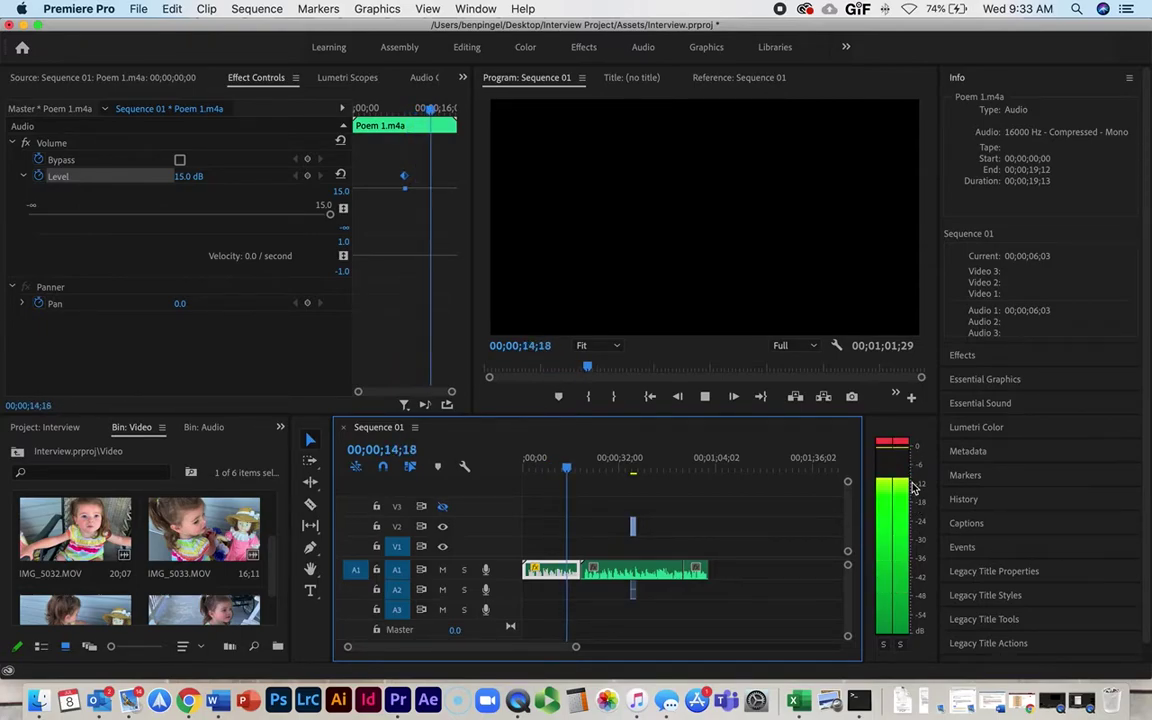
key("space")
key("super+z")
key("super+z")
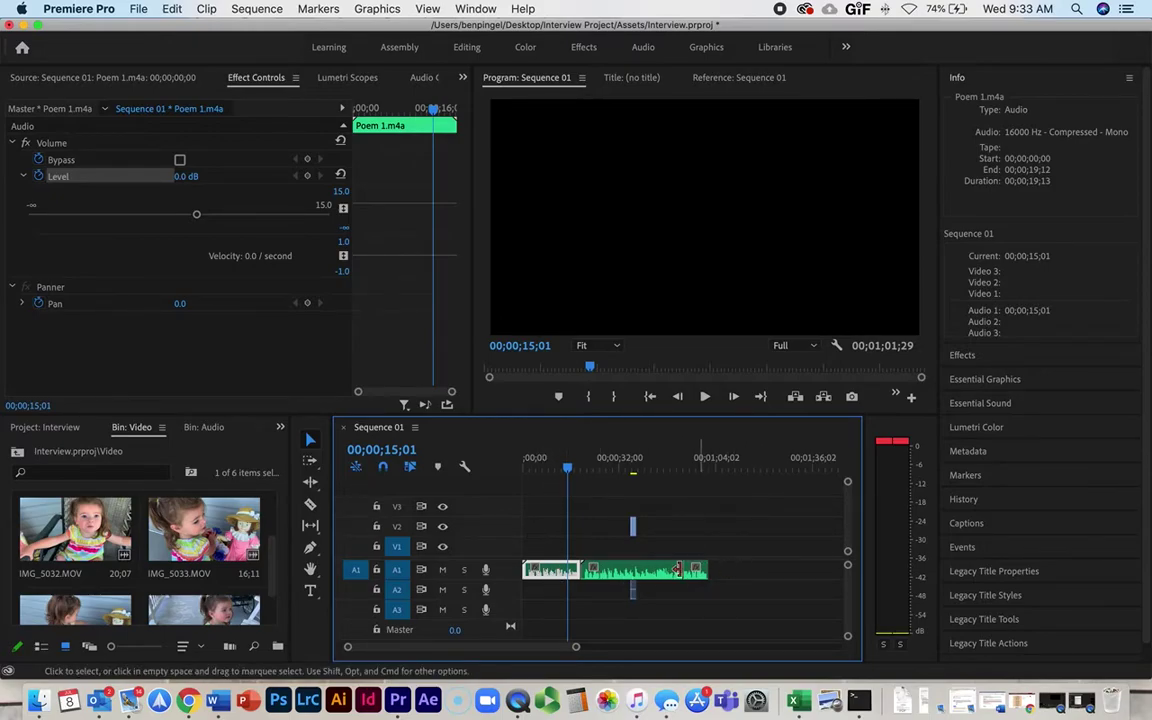
Step: Trim the silence from the beginning of Poem 1.m4a so the clip starts at 00;00;01;28
left_click_drag(577, 648, 496, 650)
scroll(532, 596, "left", 10)
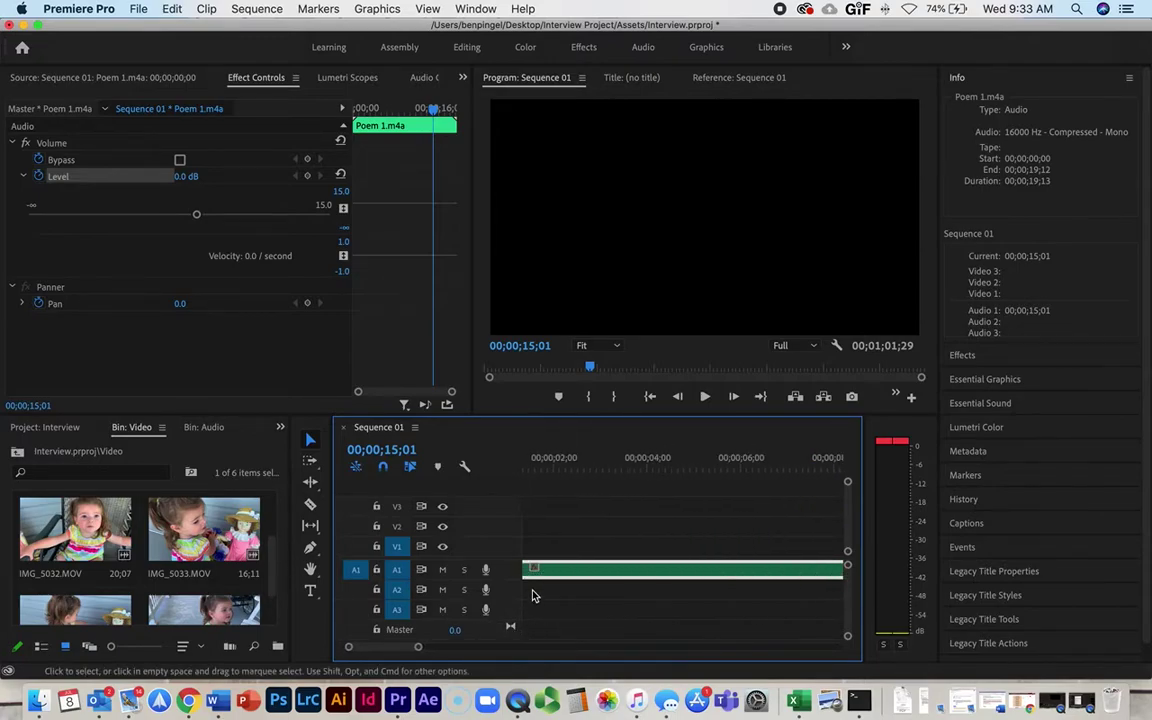
left_click_drag(530, 570, 614, 567)
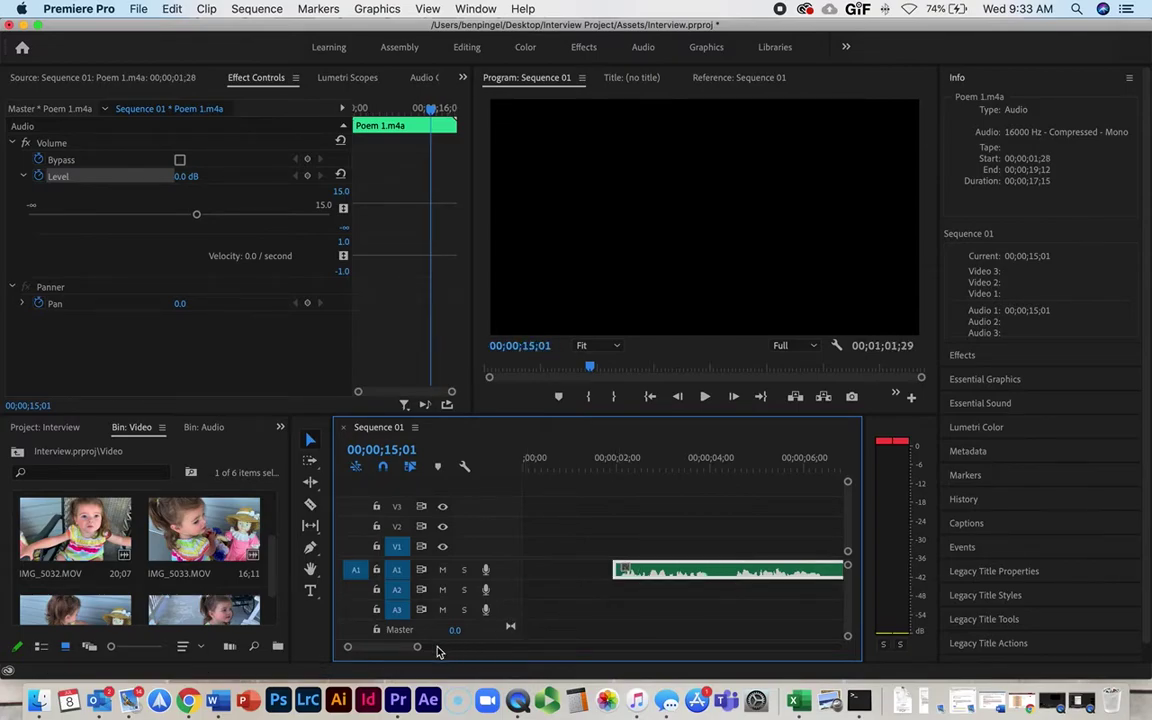
left_click_drag(418, 647, 538, 647)
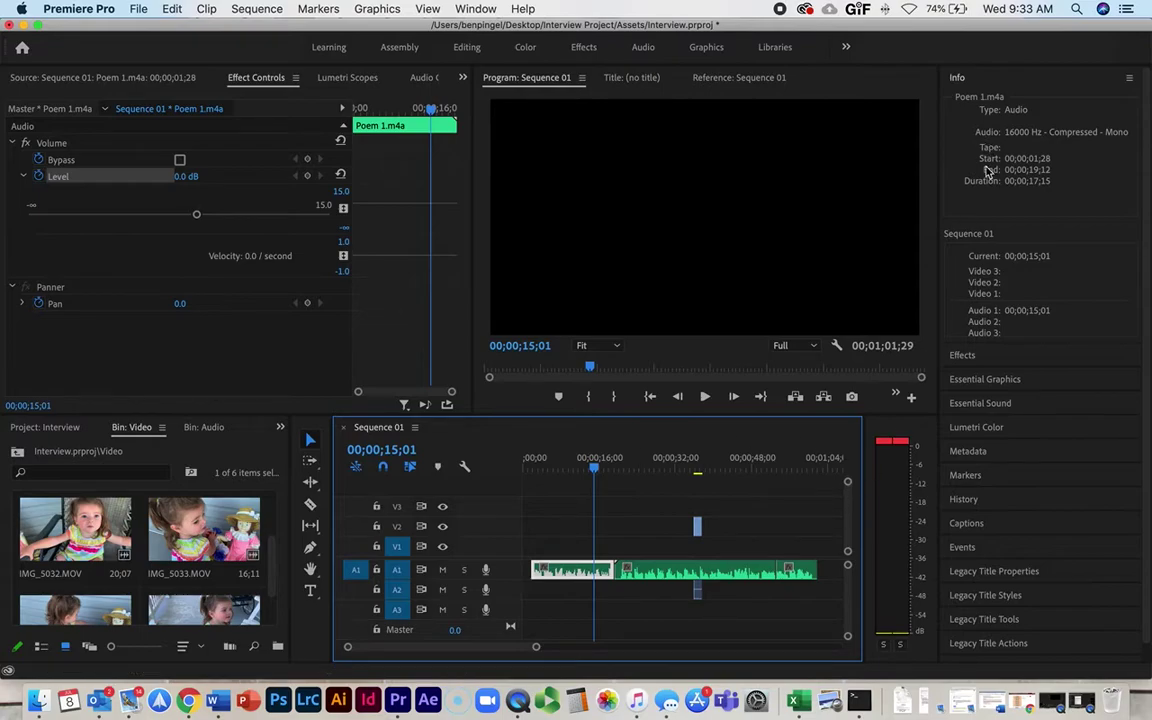
Step: Browse the available audio effects, including the Noise Reduction/Restoration, Time and Pitch, Special, Modulation and Reverb categories
left_click(966, 356)
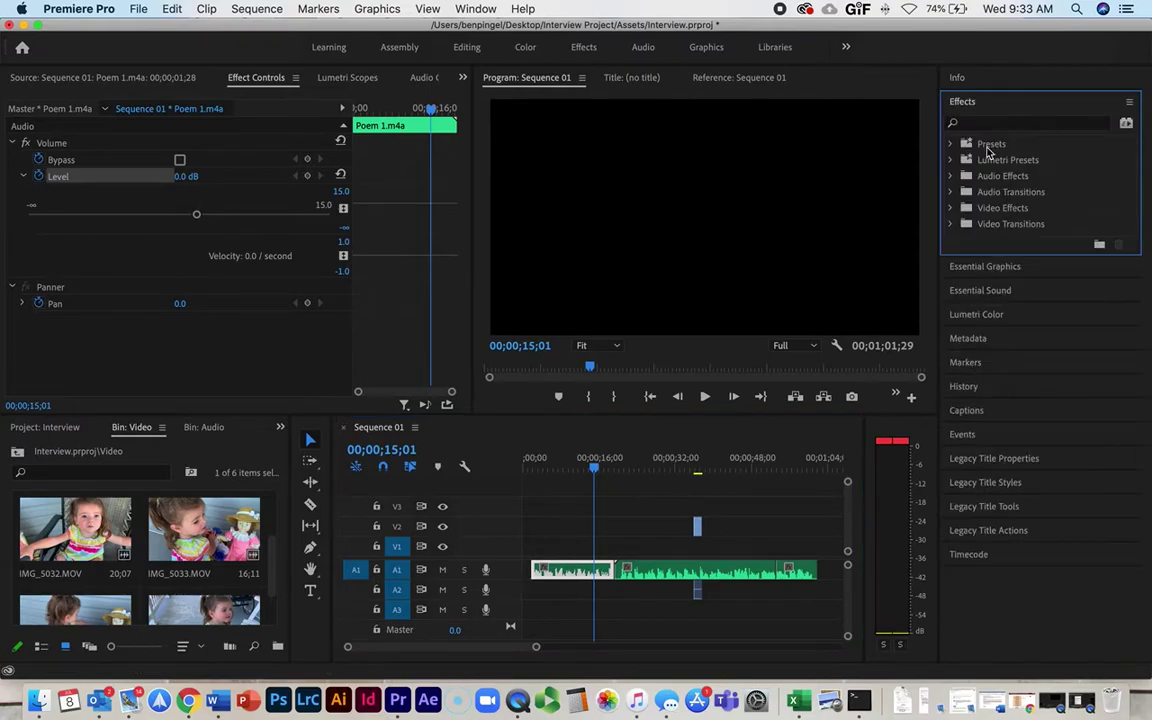
left_click(951, 176)
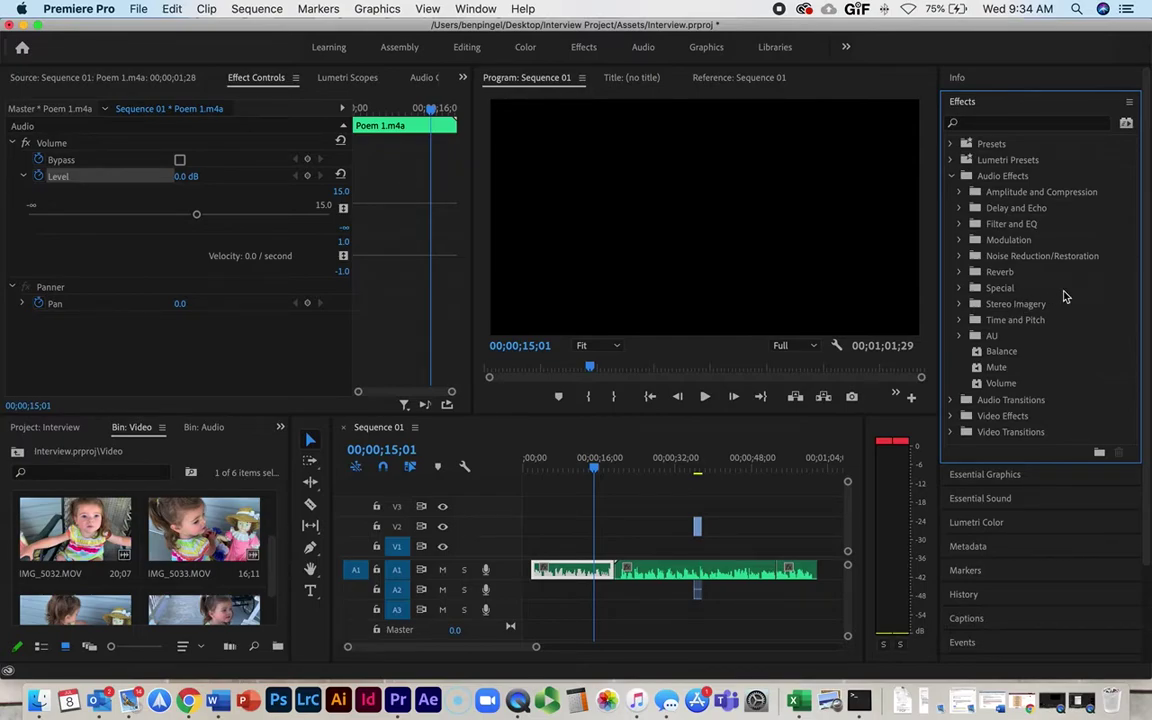
left_click(960, 256)
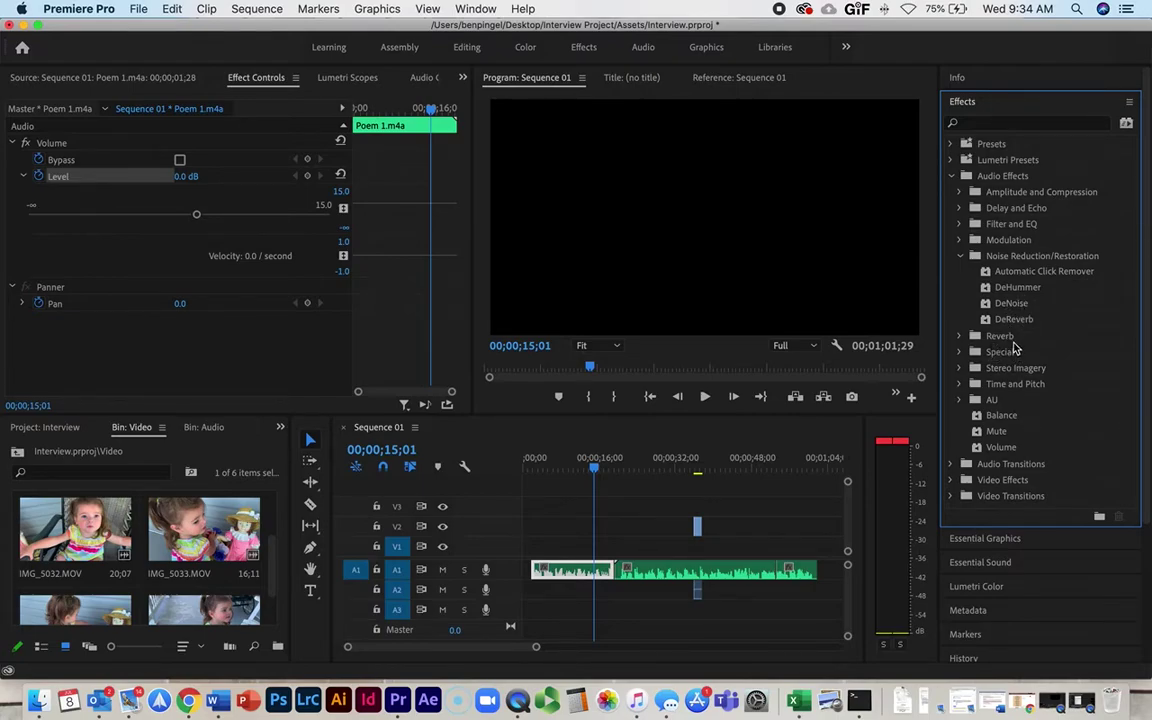
left_click(960, 193)
left_click(960, 193)
left_click(959, 385)
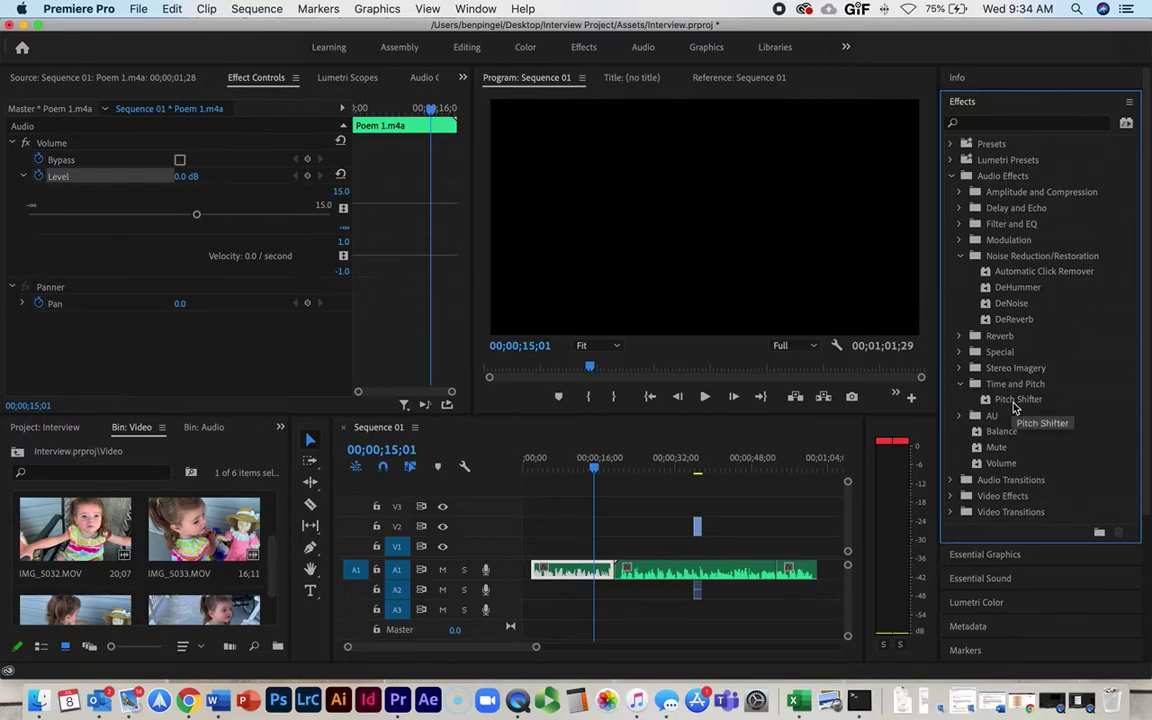
left_click(960, 353)
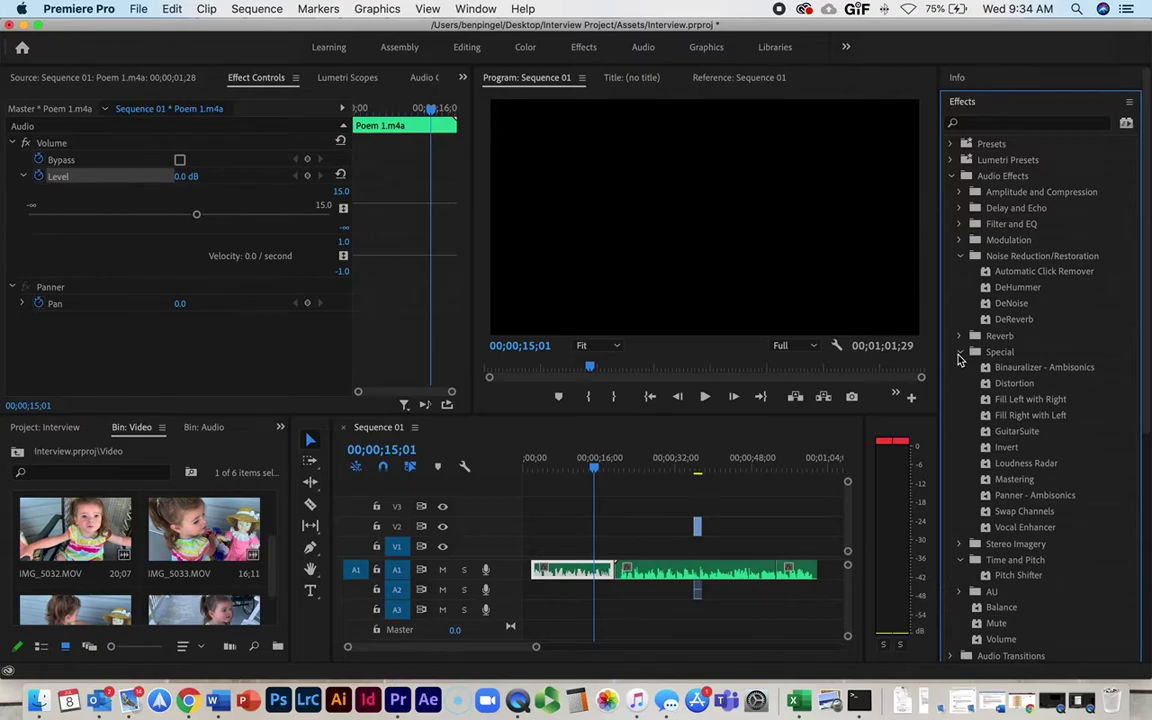
left_click(960, 240)
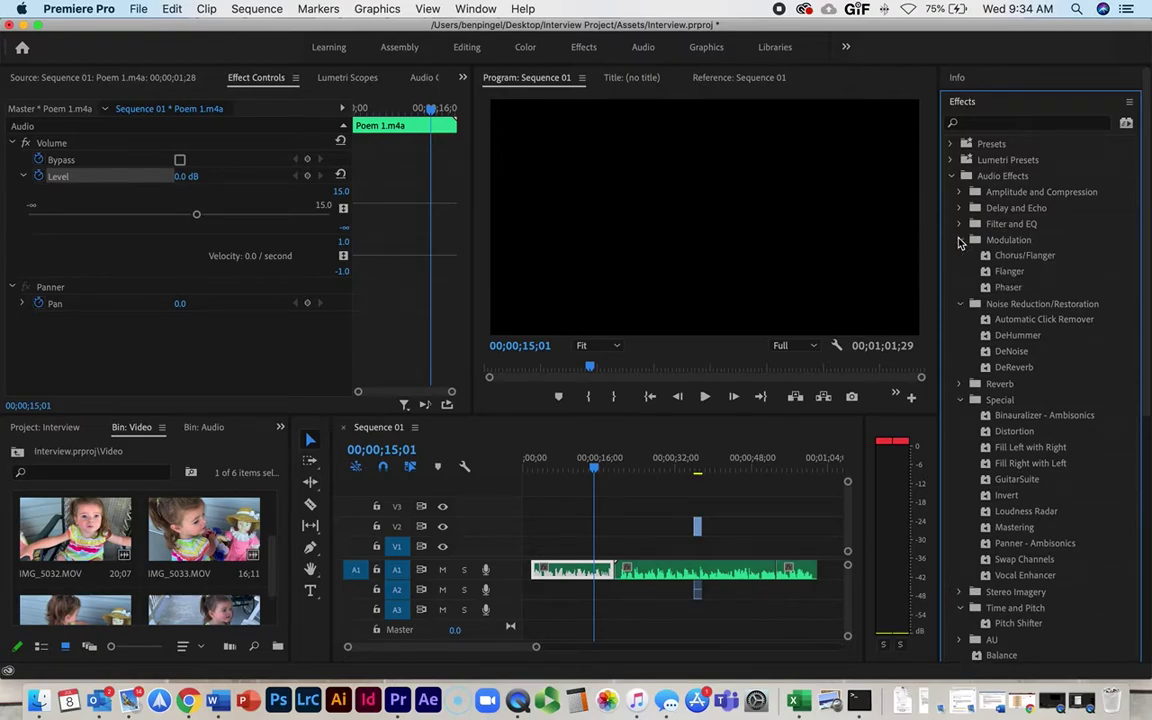
left_click(960, 240)
left_click(959, 336)
left_click(959, 336)
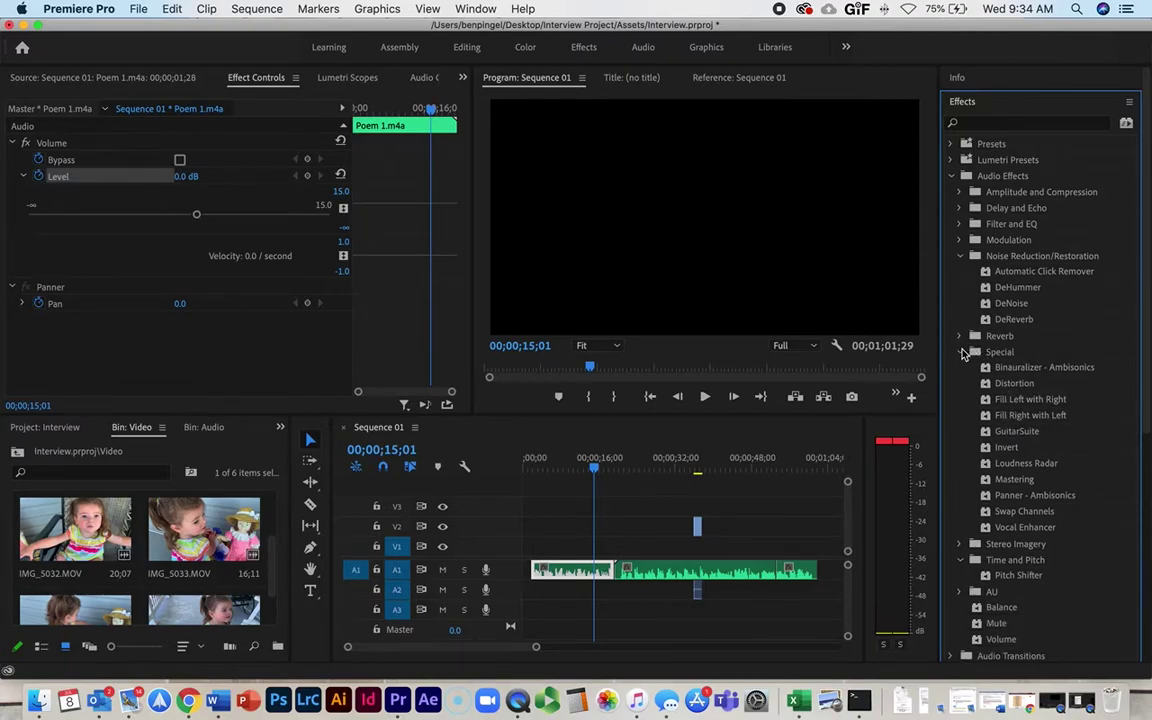
Step: Apply the Studio Reverb effect to Poem 2.m4a and play part of the clip to hear the reverb
left_click(960, 352)
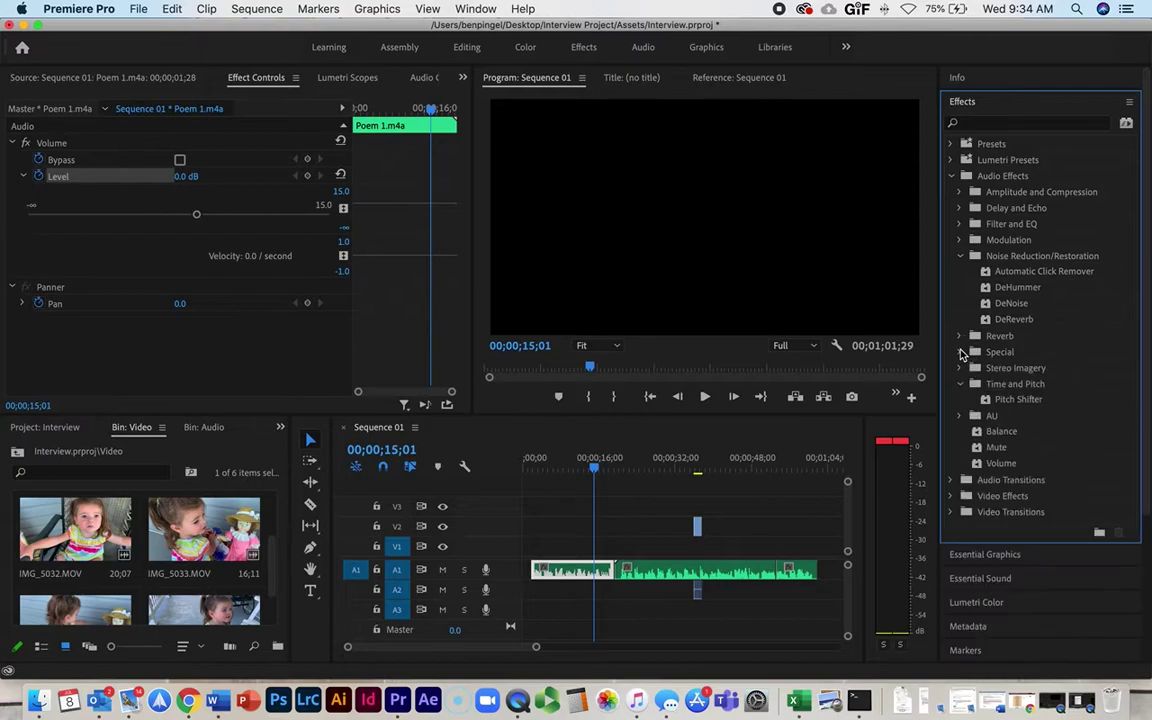
left_click(958, 258)
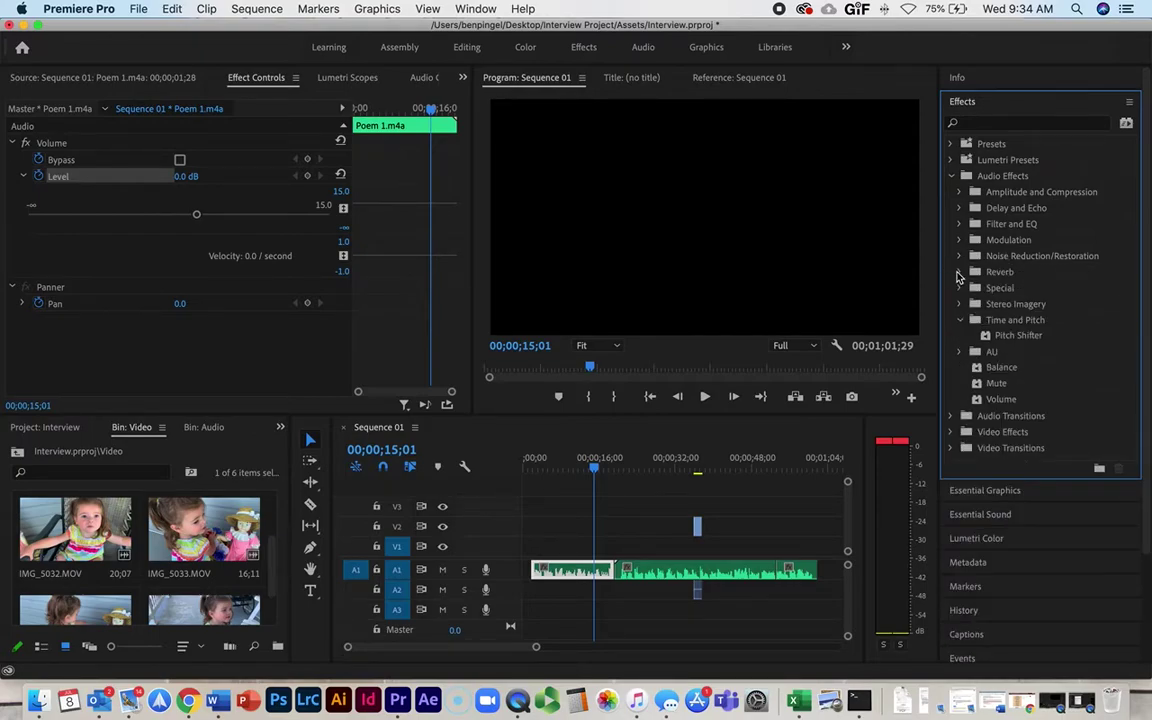
left_click(960, 352)
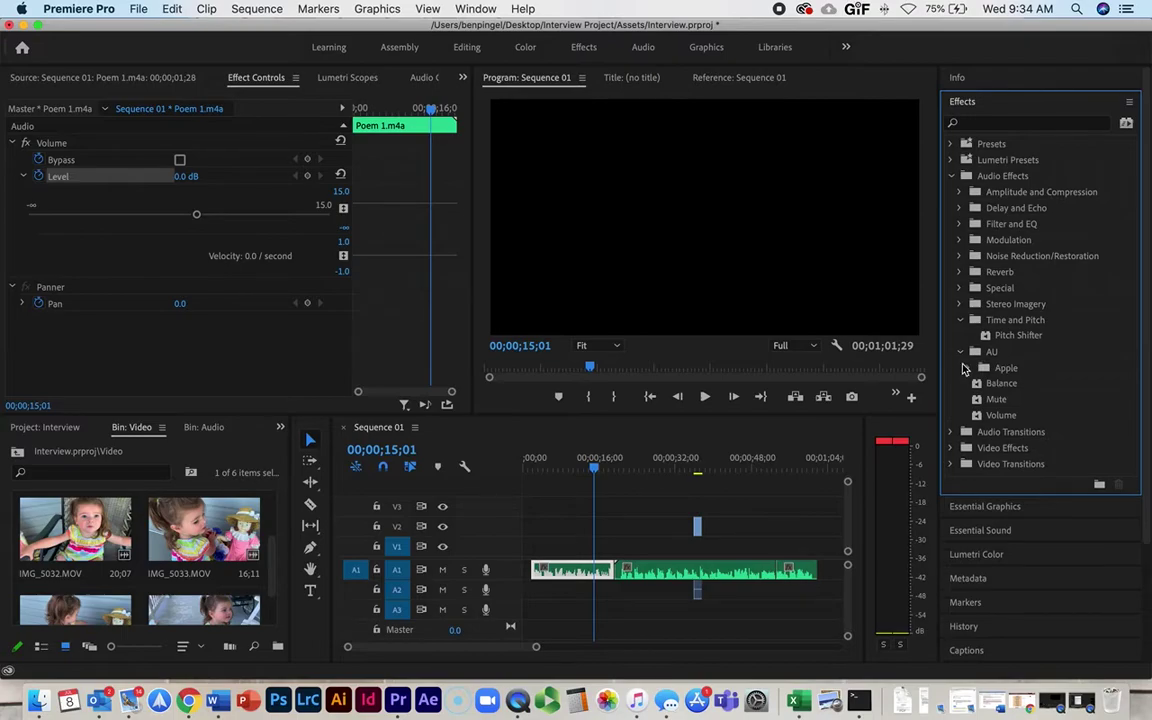
left_click(961, 273)
left_click_drag(1040, 305, 705, 568)
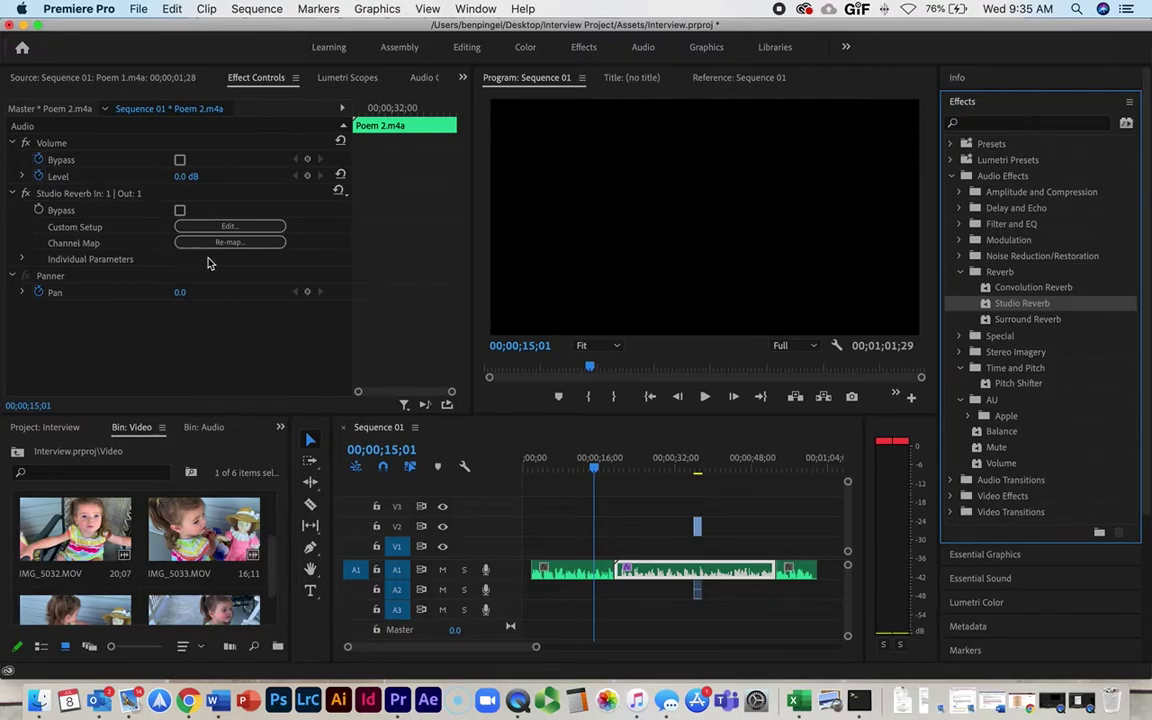
left_click(643, 470)
key("space")
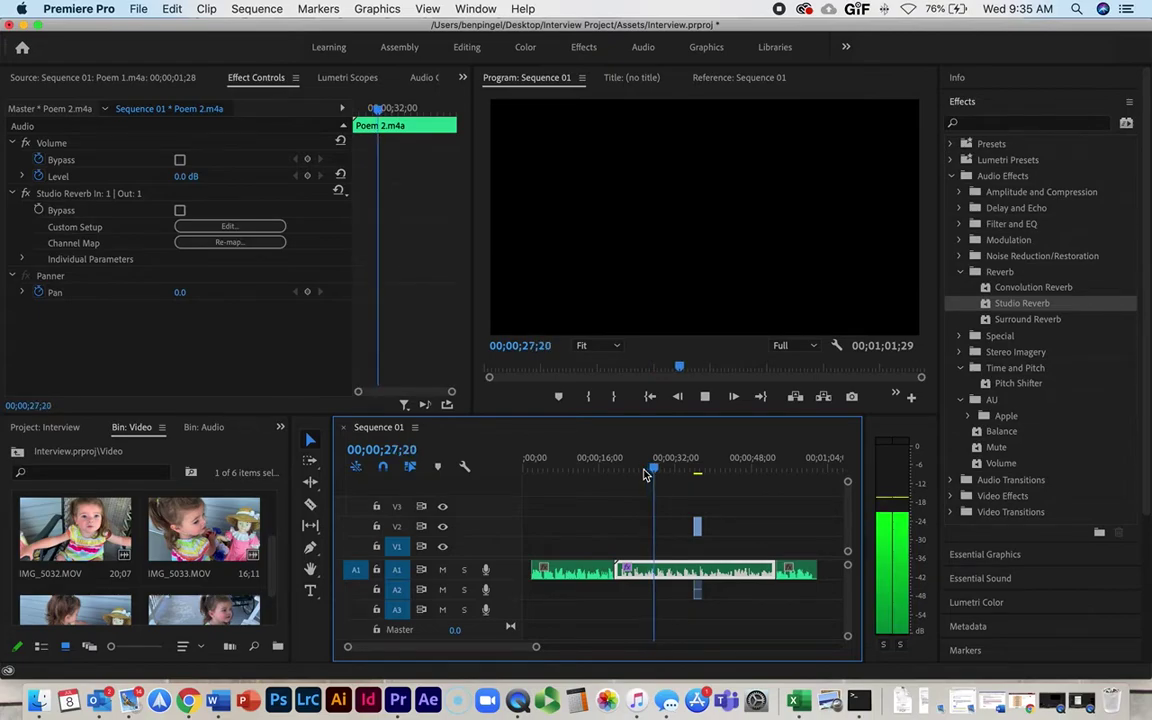
key("space")
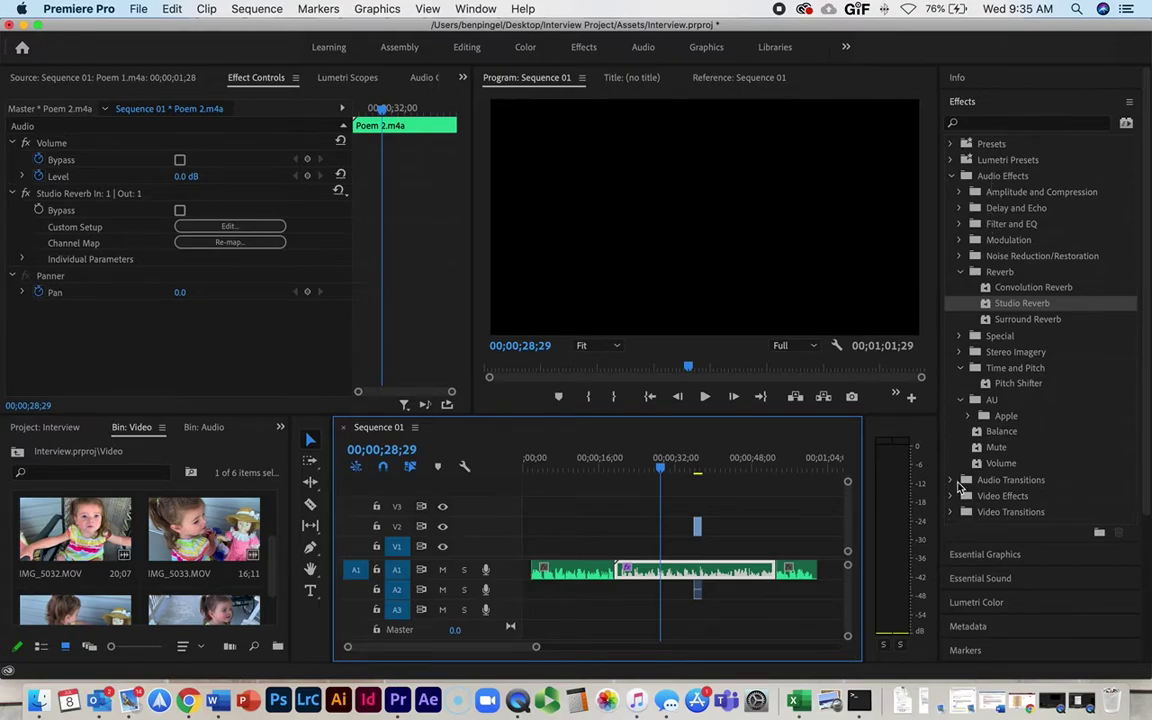
Step: Add an Exponential Fade crossfade to the end of the last audio clip on track A1
left_click(952, 481)
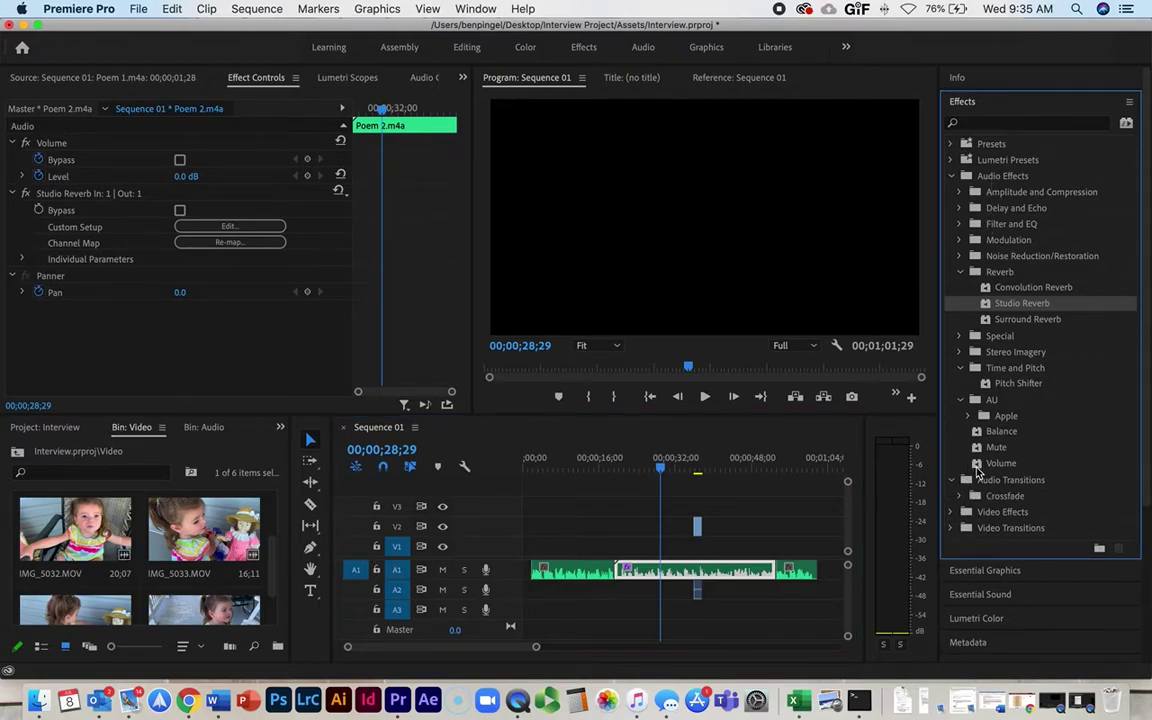
left_click(961, 495)
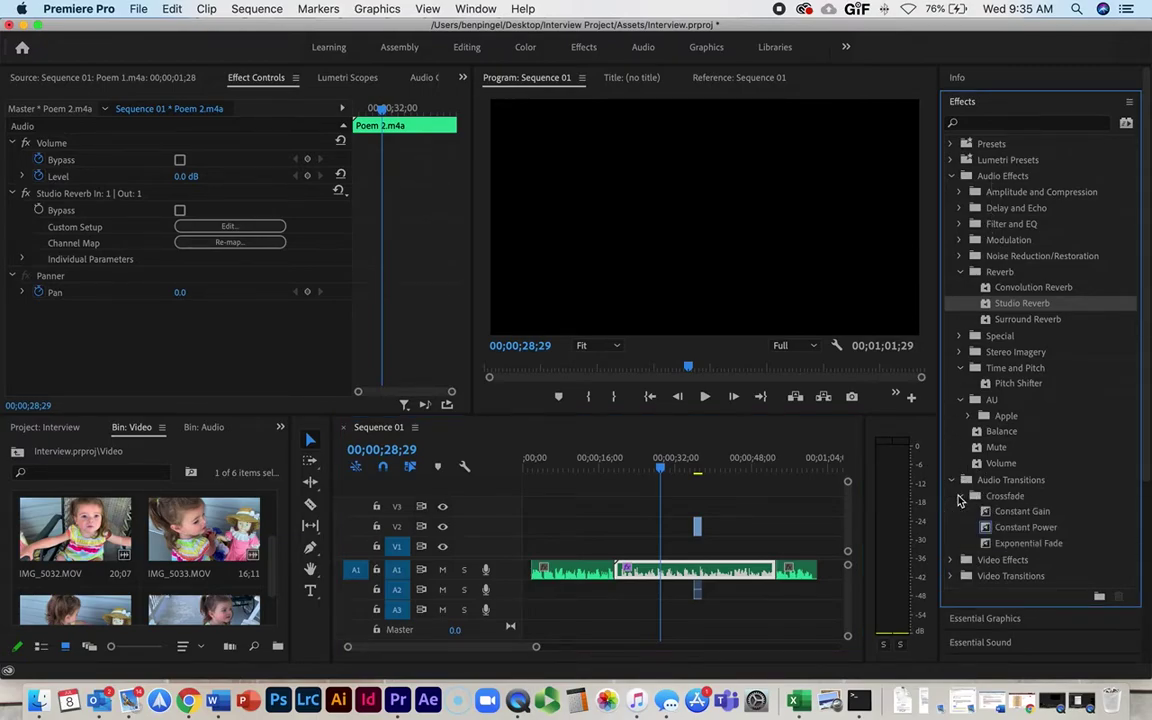
scroll(1010, 465, "down", 2)
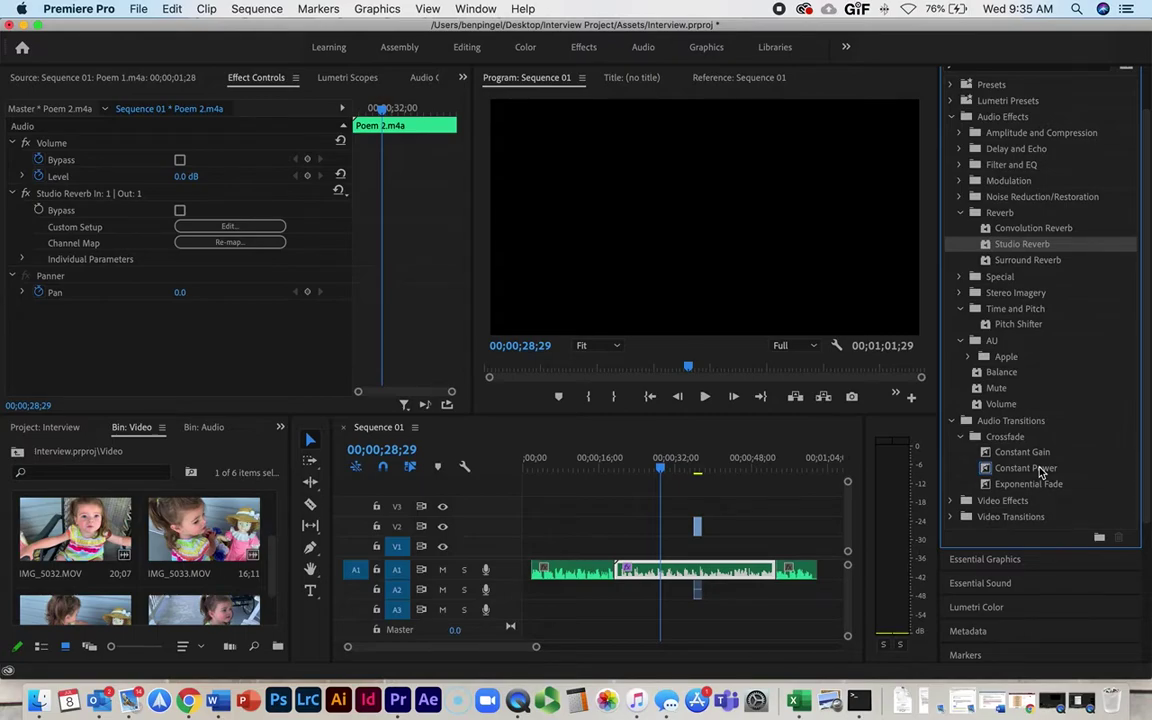
left_click_drag(1043, 489, 816, 576)
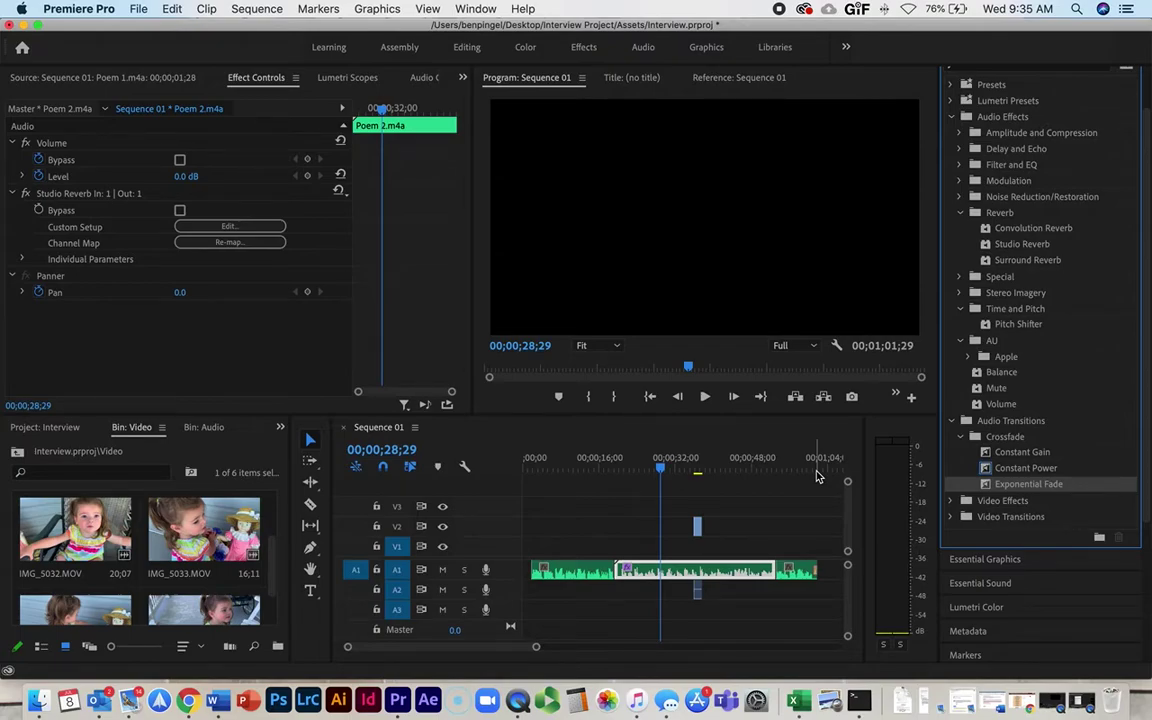
Step: Place the Children Playing audio from the Music bin at the start of track A3 and play the sequence from the beginning
left_click(216, 428)
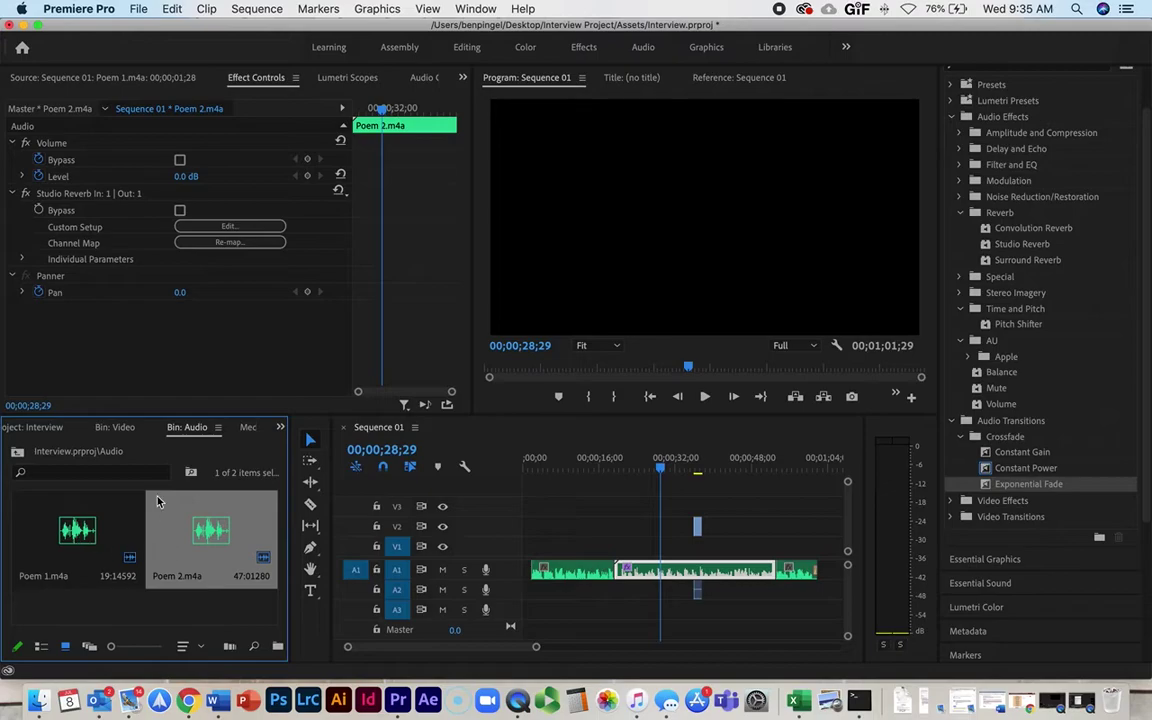
left_click(60, 432)
double_click(78, 565)
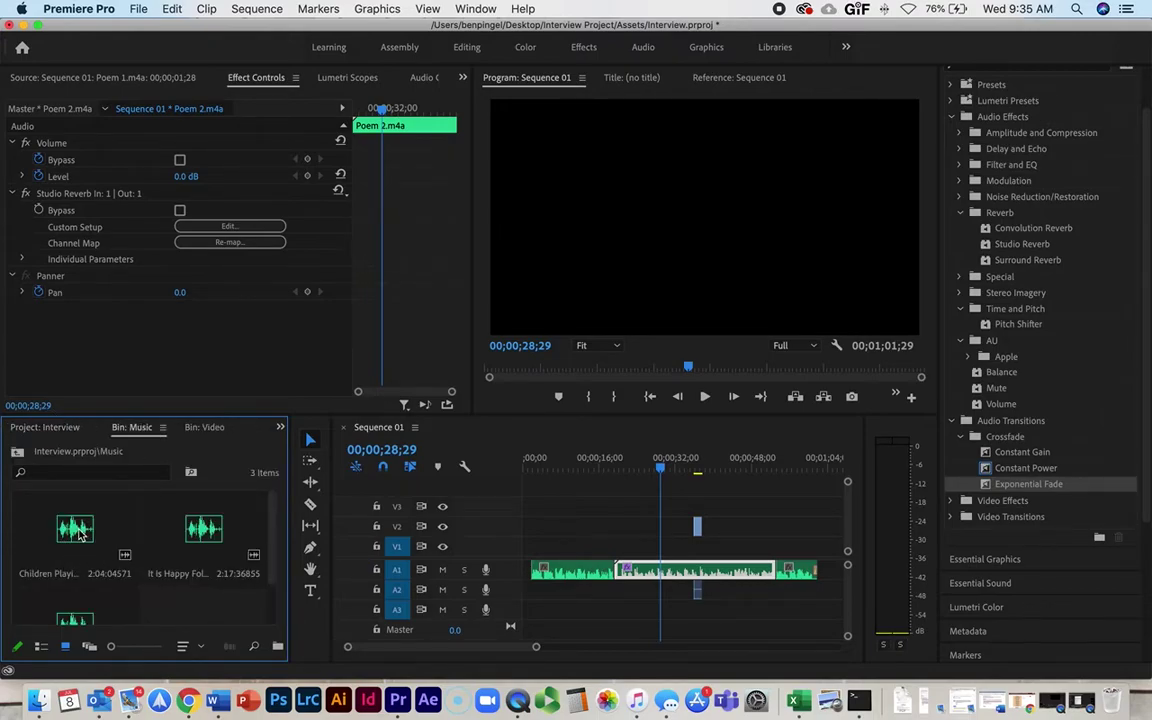
left_click_drag(80, 535, 525, 618)
left_click_drag(535, 462, 497, 473)
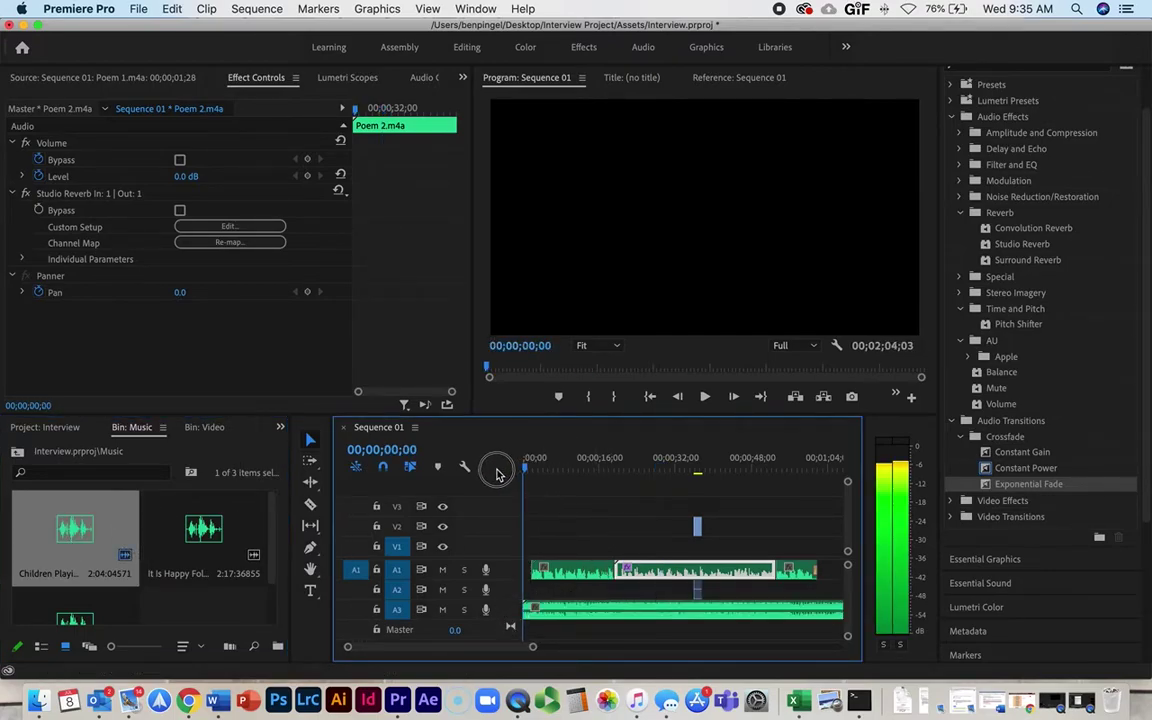
key("space")
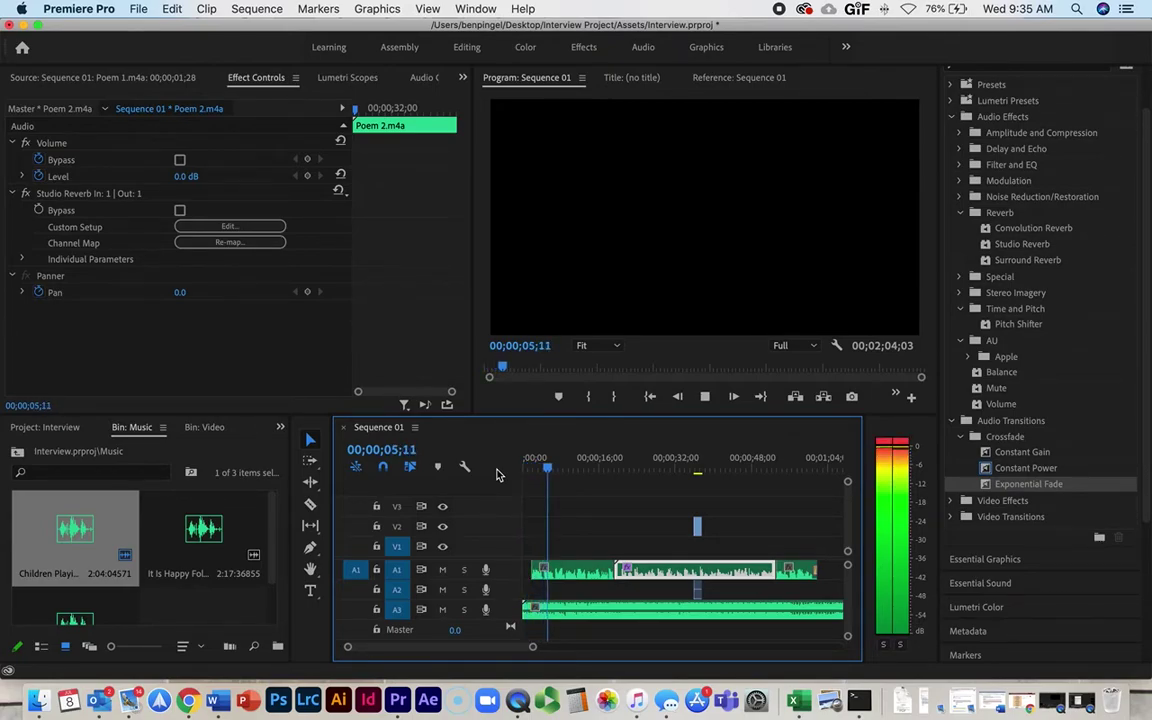
key("space")
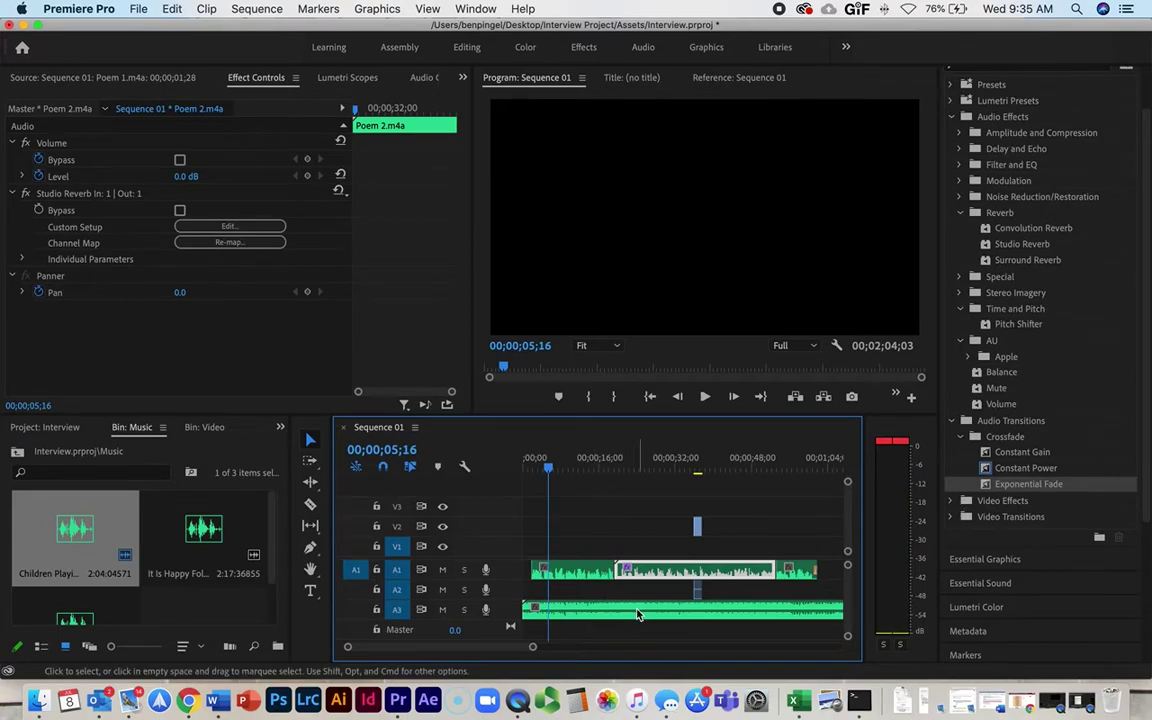
Step: Set the volume level of Children Playing.wav to -15 dB and play from 00;00;05;11 to check the mix
double_click(603, 617)
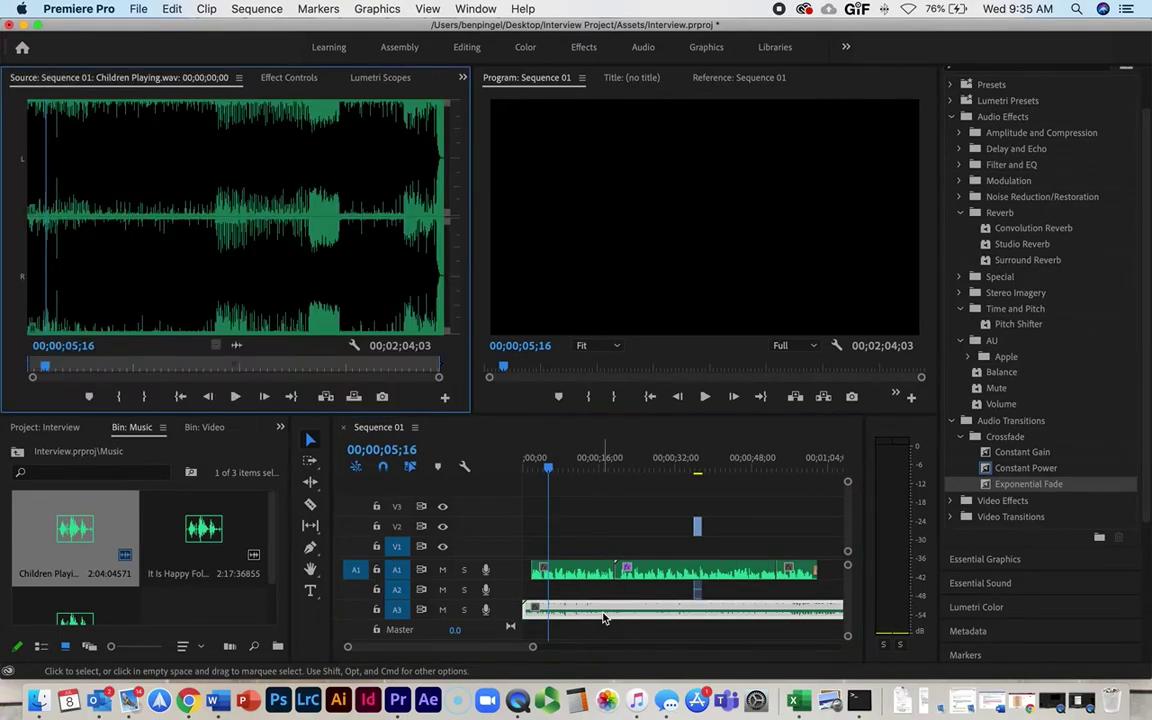
left_click(268, 77)
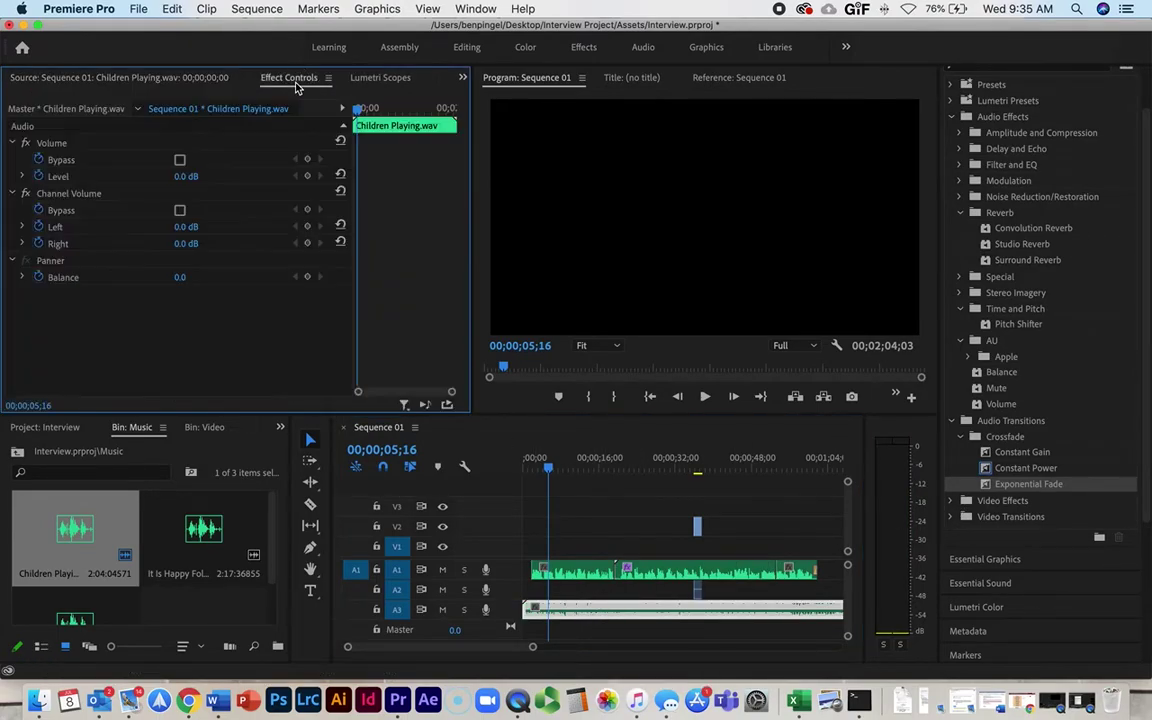
left_click(187, 176)
type("-")
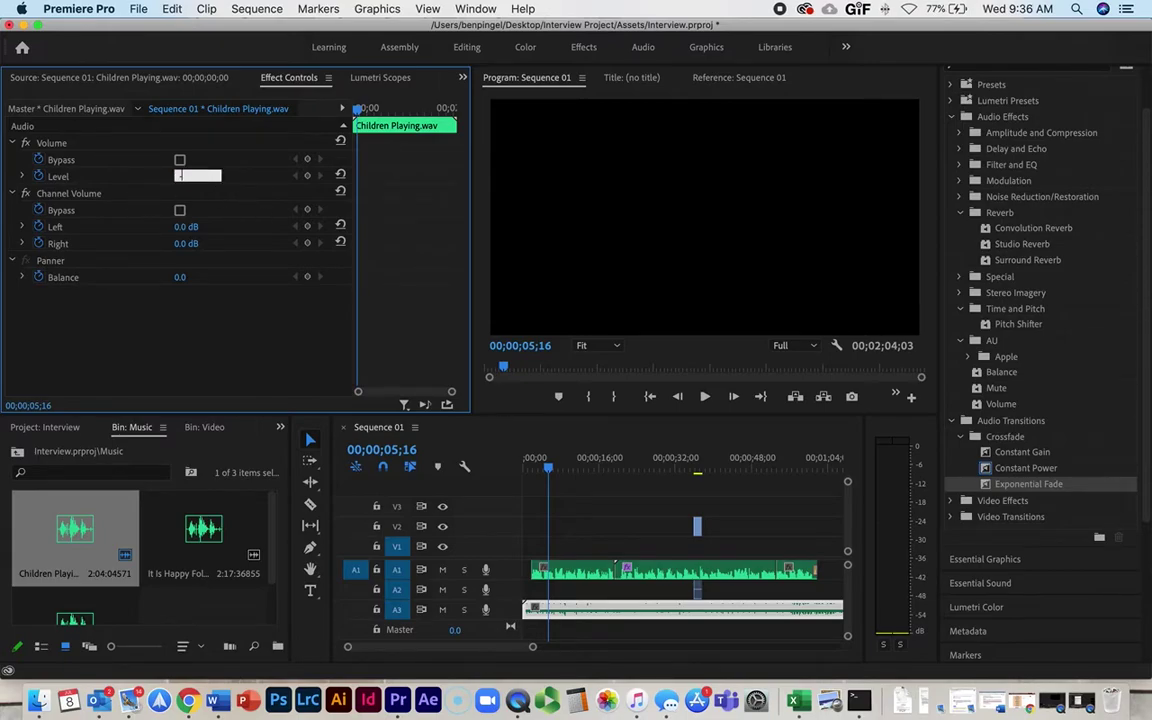
type("15")
key("Return")
left_click(547, 470)
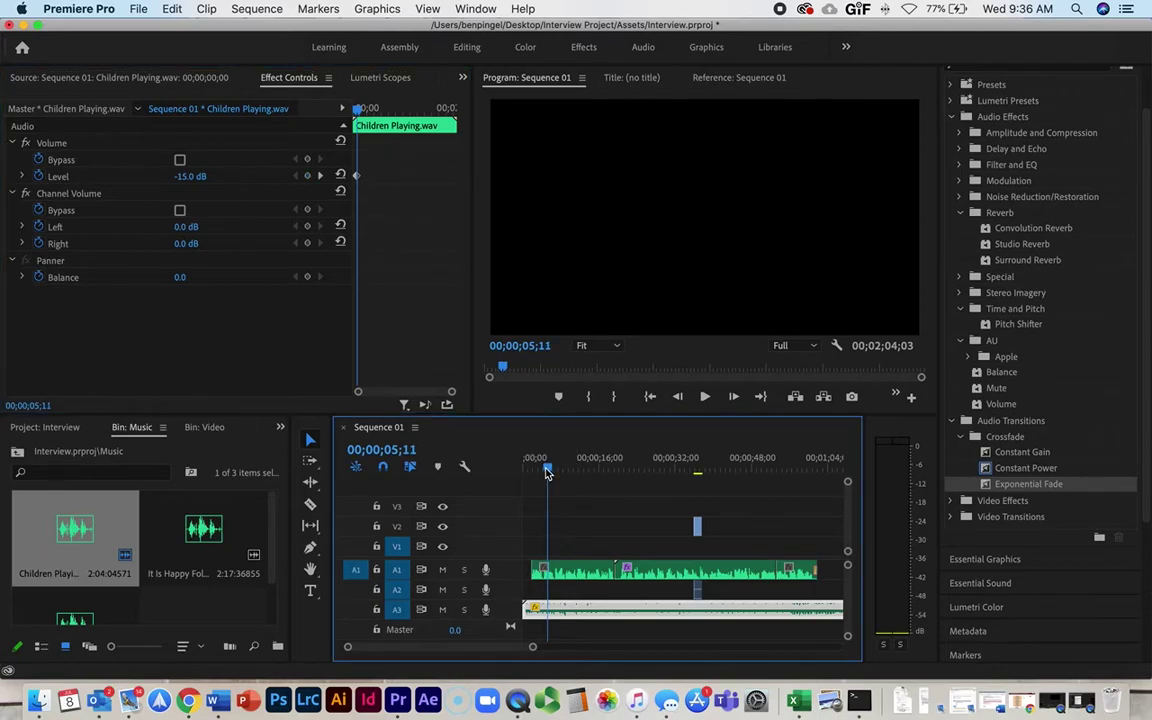
key("space")
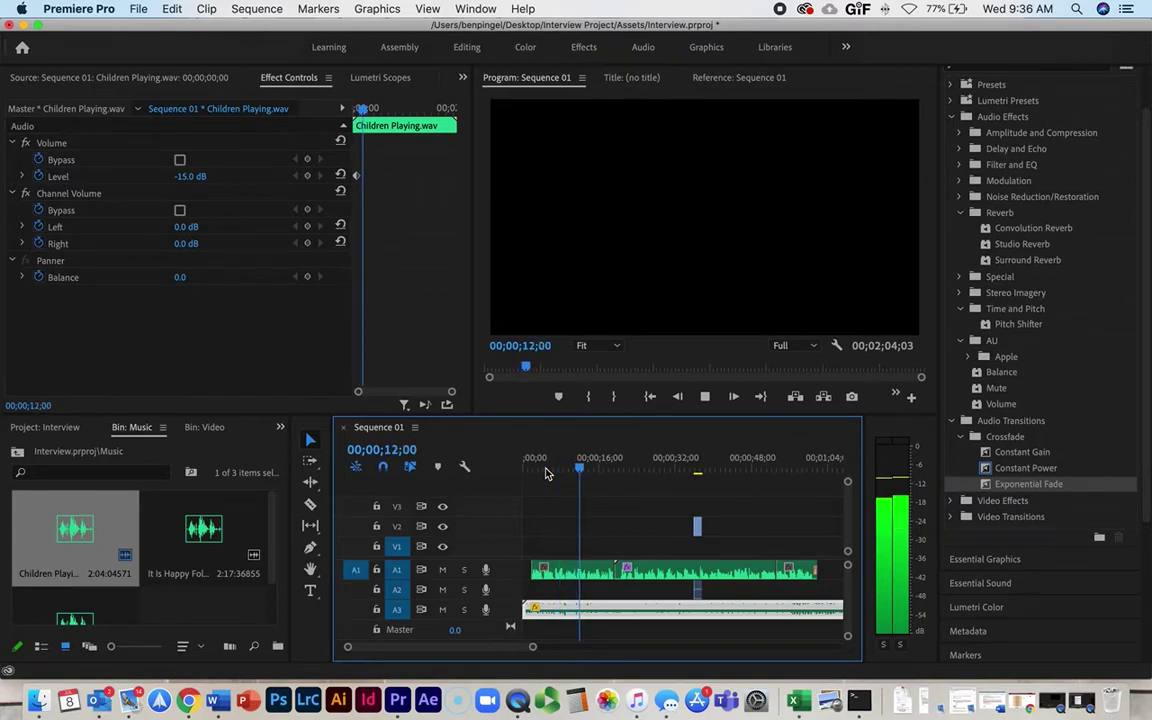
key("space")
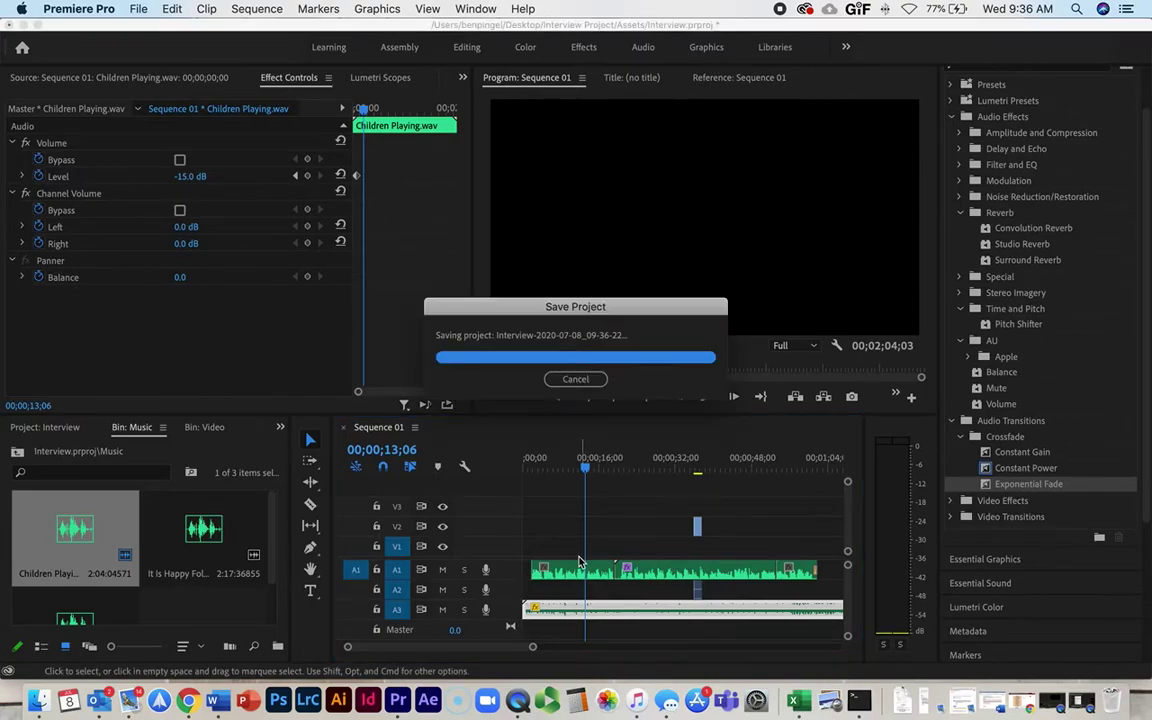
Step: Replace the existing volume level keyframe of Children Playing.wav with a -15 dB keyframe at 00;00;00;00
double_click(574, 608)
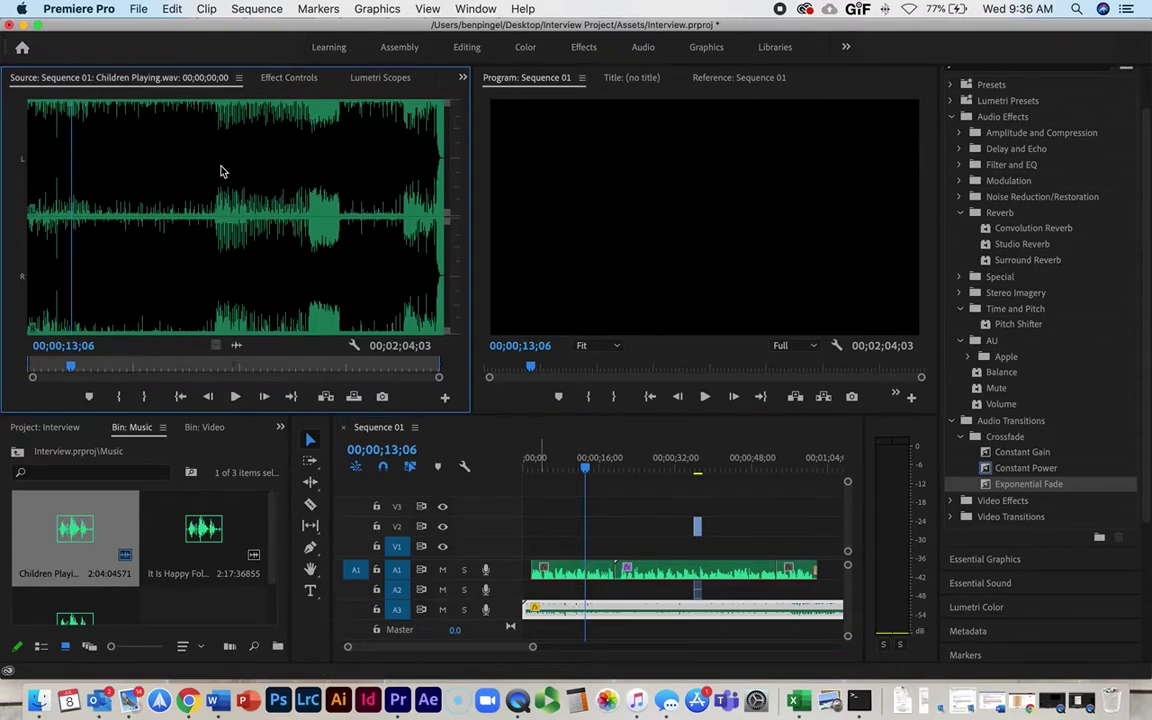
left_click(290, 77)
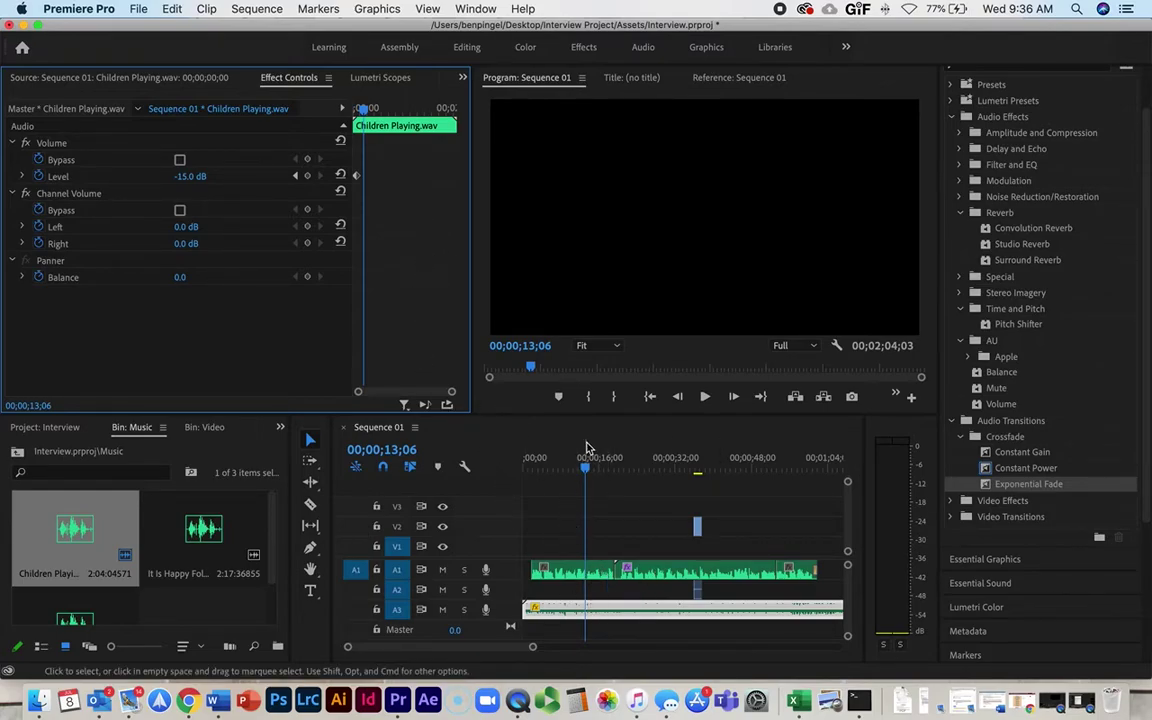
left_click_drag(586, 472, 516, 476)
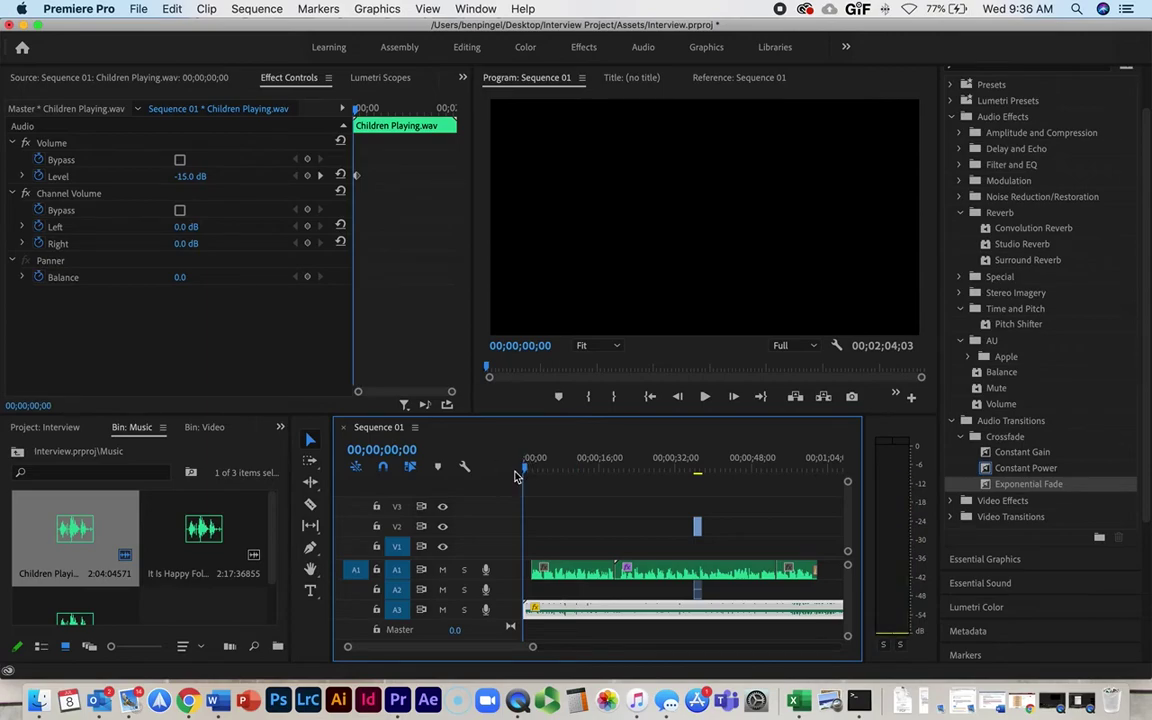
left_click(330, 168)
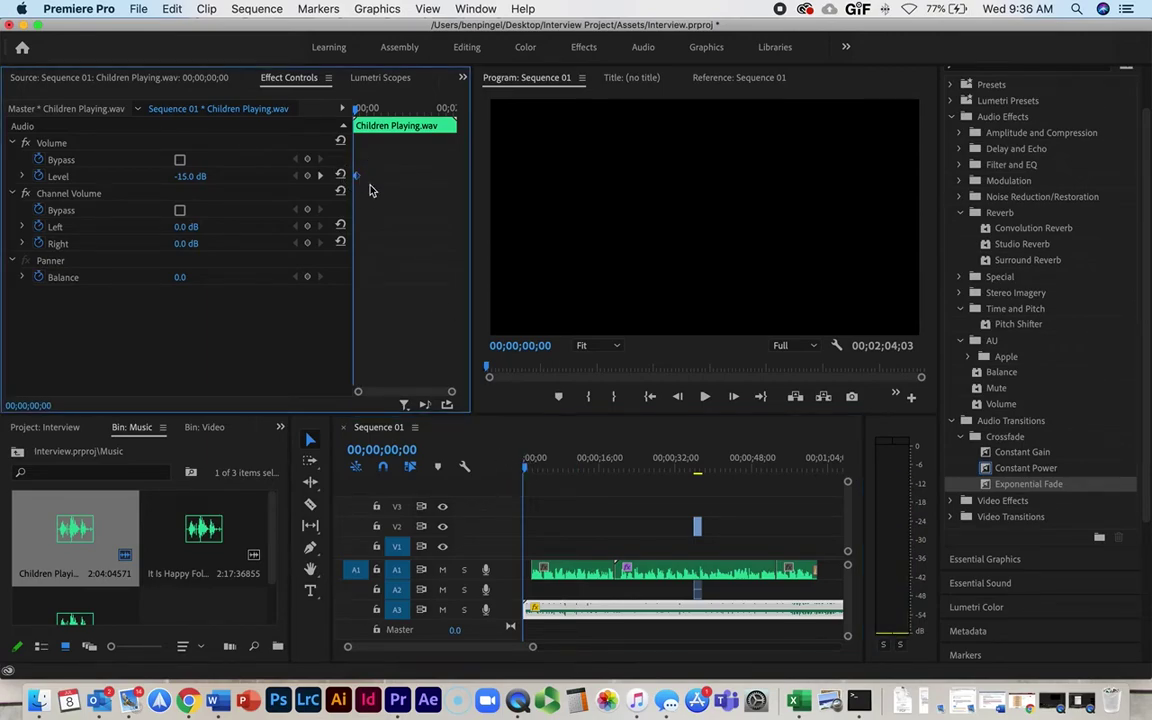
left_click(307, 176)
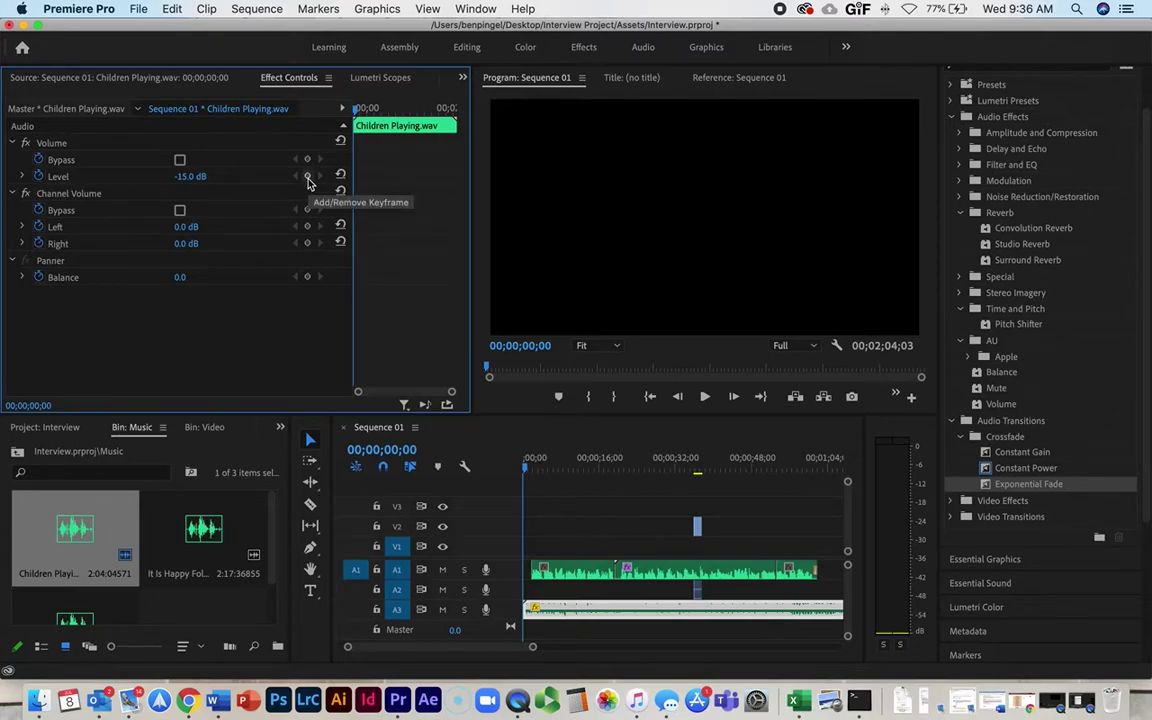
left_click(308, 179)
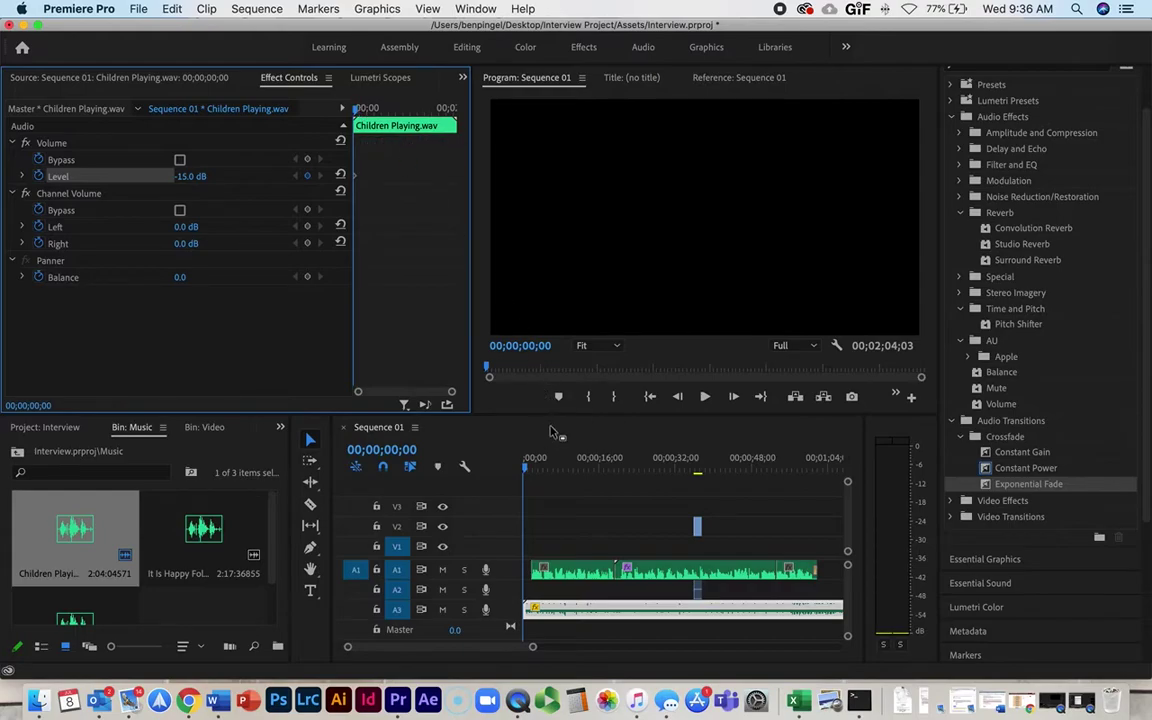
Step: Add a volume level keyframe of -30 dB to Children Playing.wav at 00;00;01;27, where the poem begins
left_click(540, 469)
left_click_drag(535, 468, 534, 468)
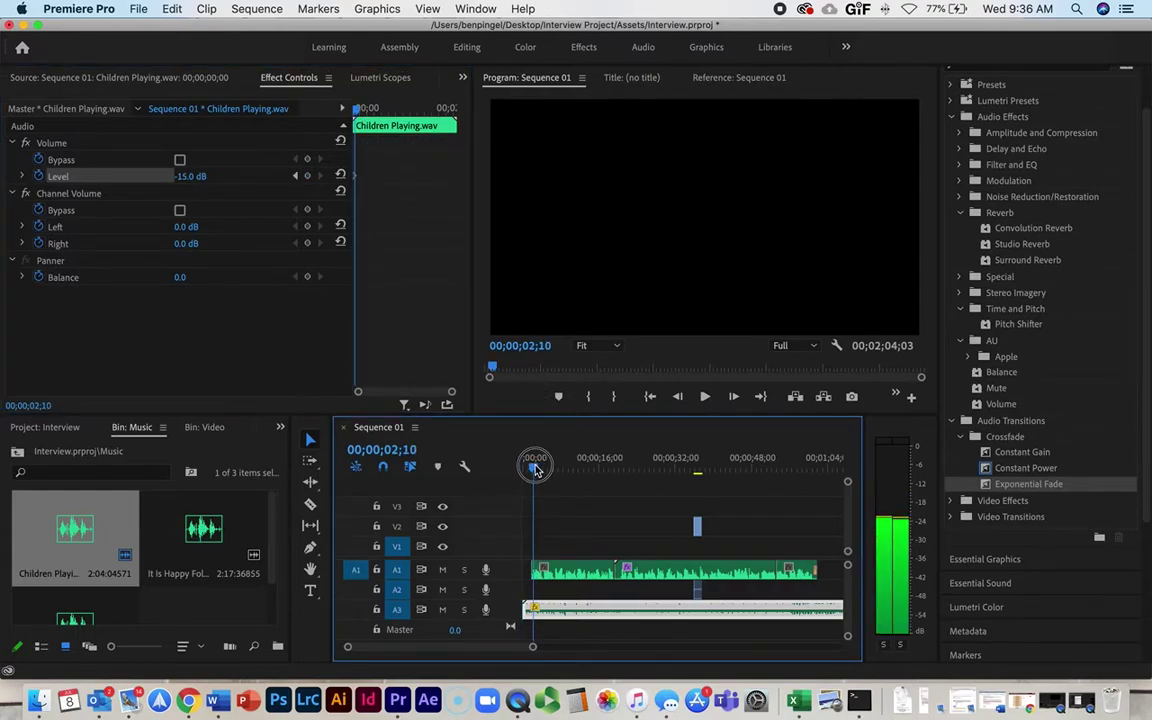
left_click_drag(535, 468, 534, 468)
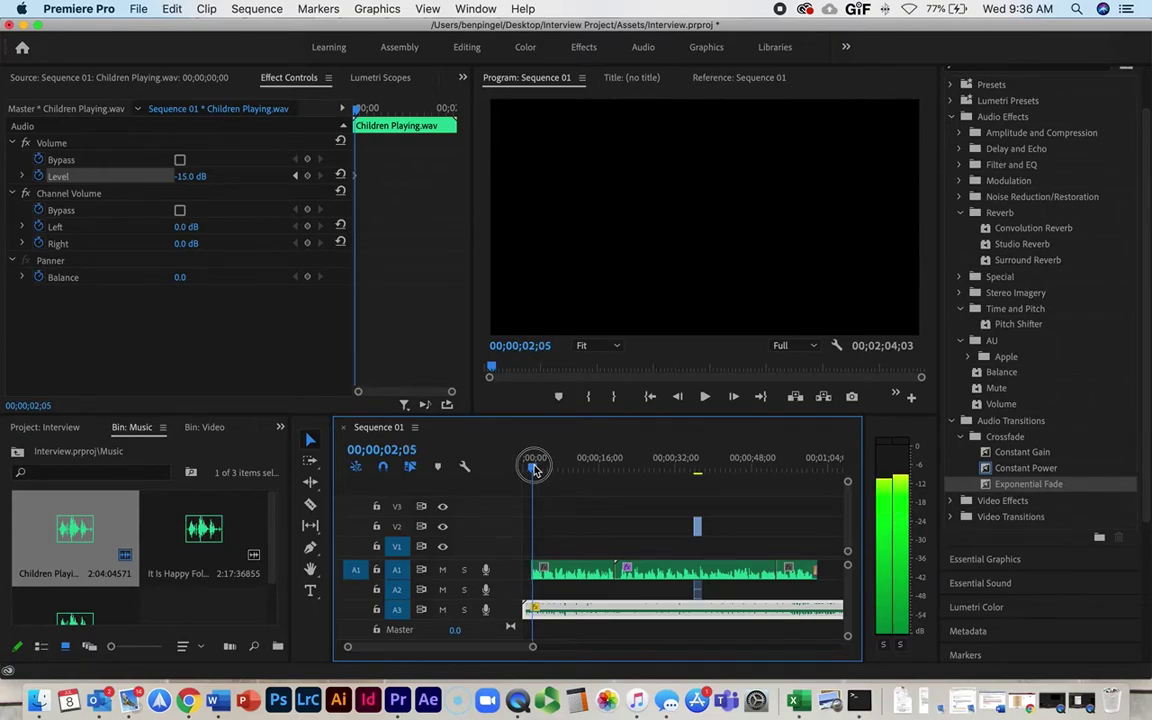
left_click_drag(533, 468, 531, 467)
left_click_drag(357, 108, 357, 117)
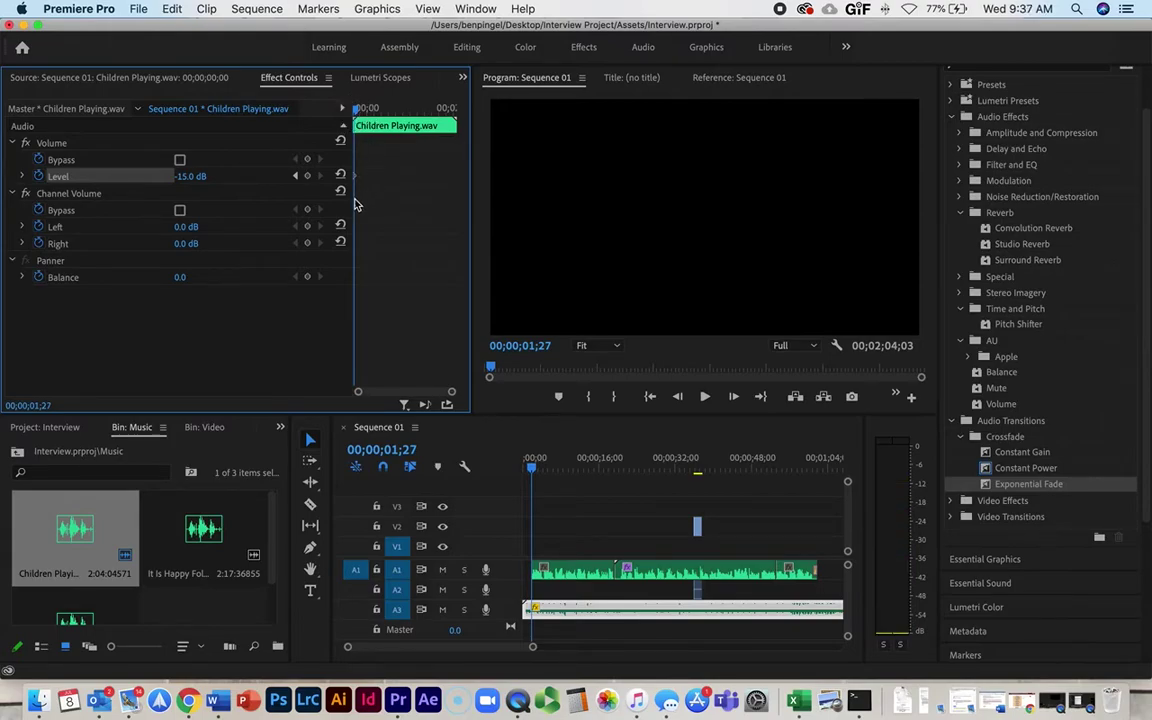
left_click_drag(451, 392, 404, 392)
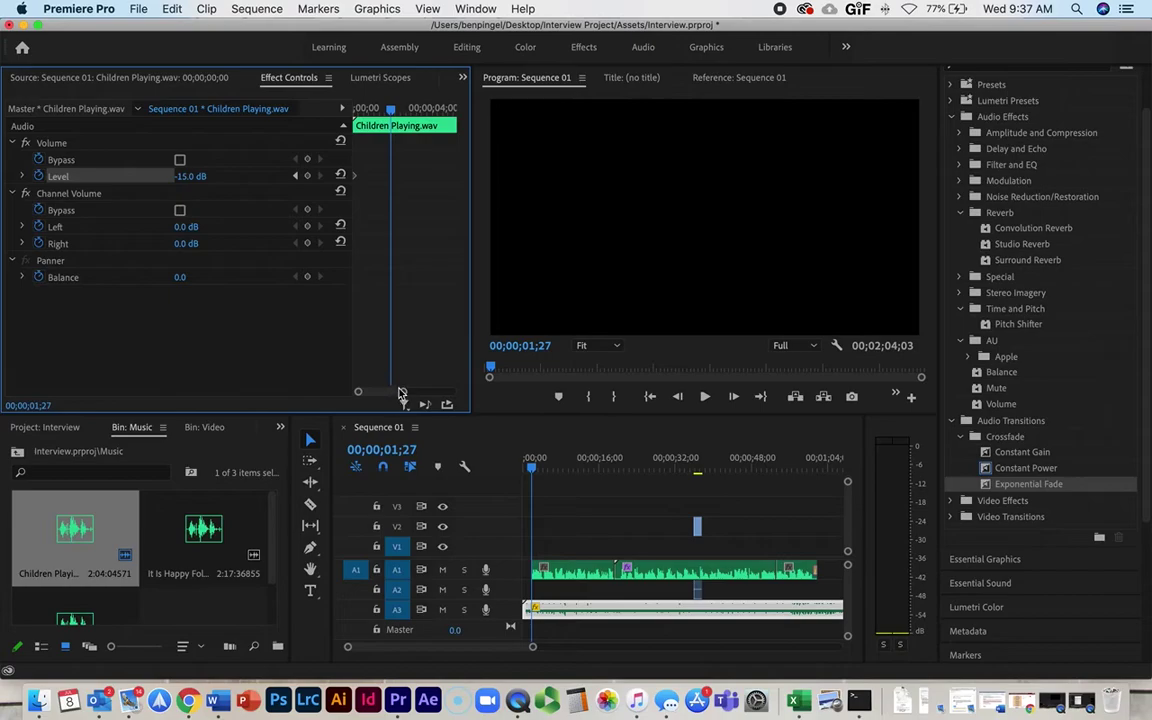
left_click(308, 177)
left_click(197, 175)
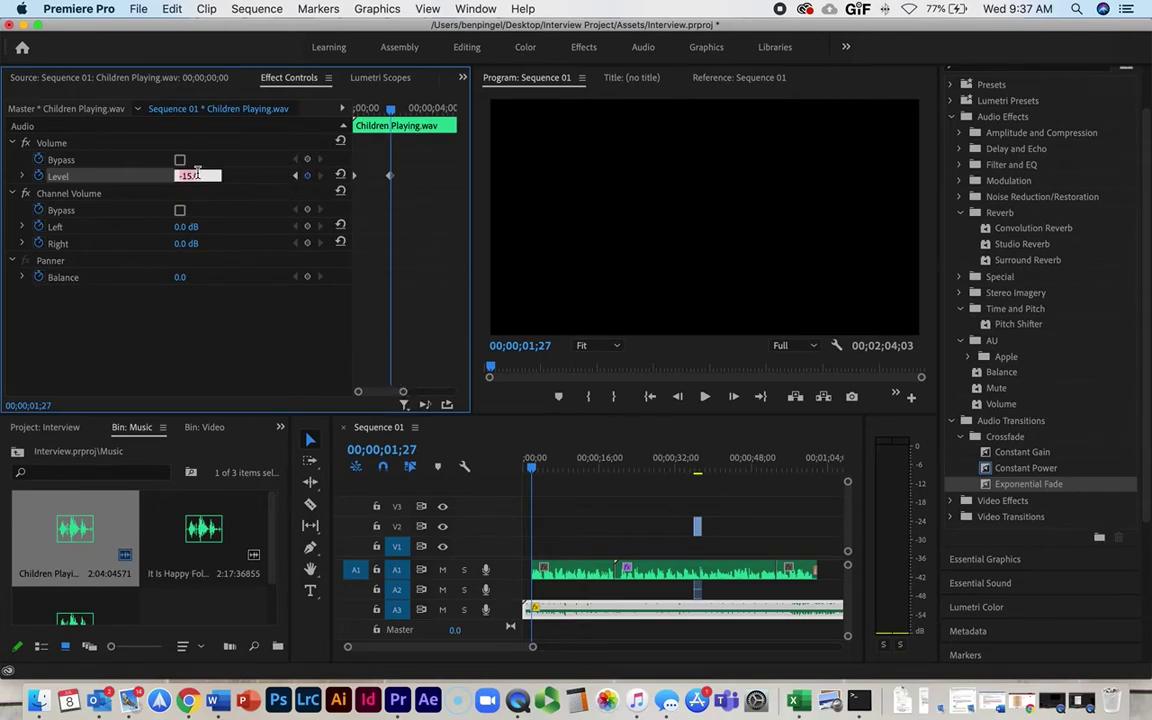
type("-30")
key("Return")
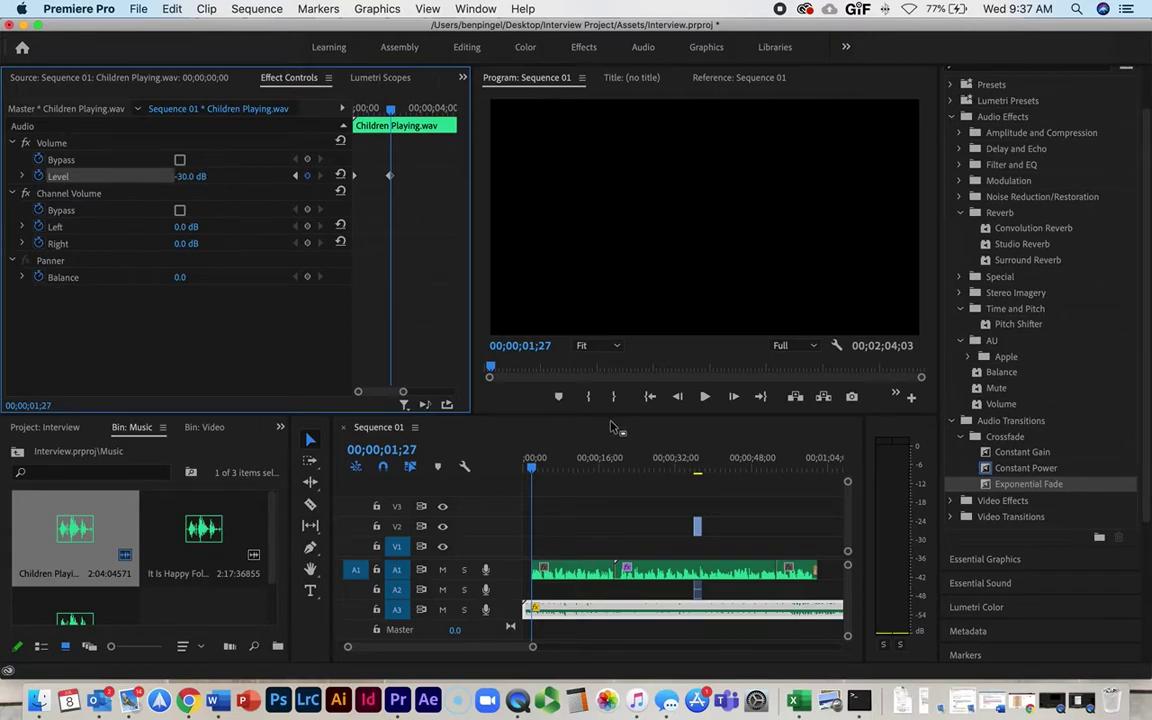
Step: Play the sequence from the beginning to check how the background audio drops under the poem
left_click(520, 477)
key("space")
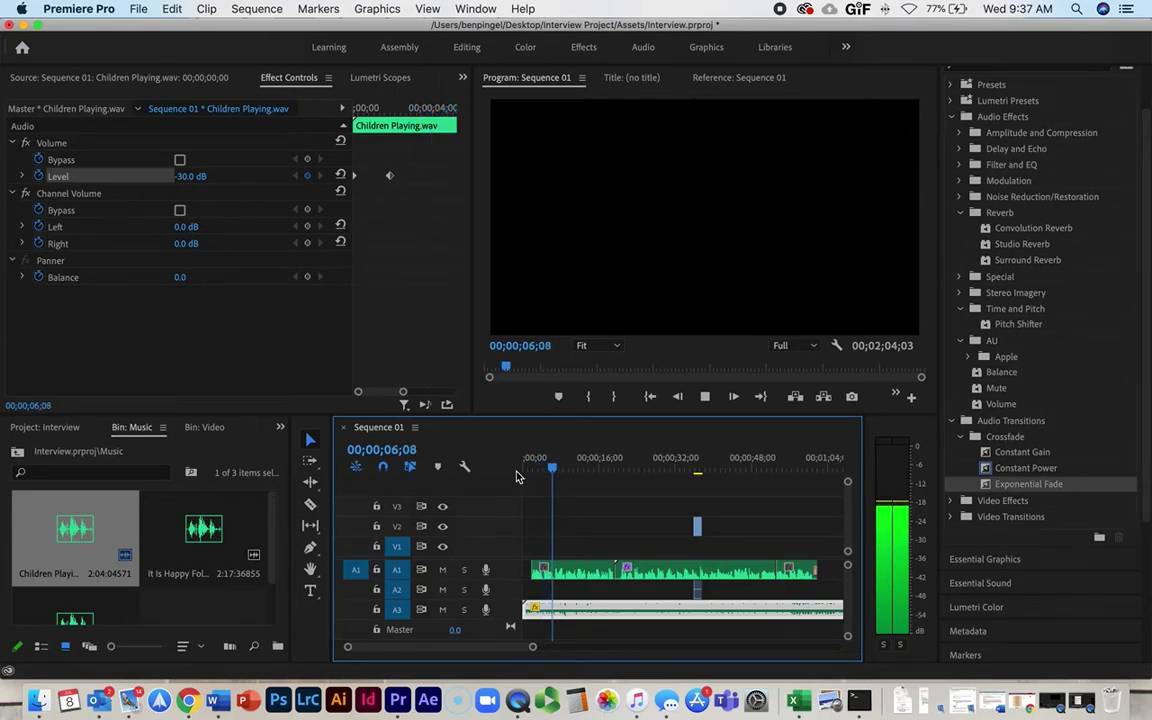
left_click(704, 397)
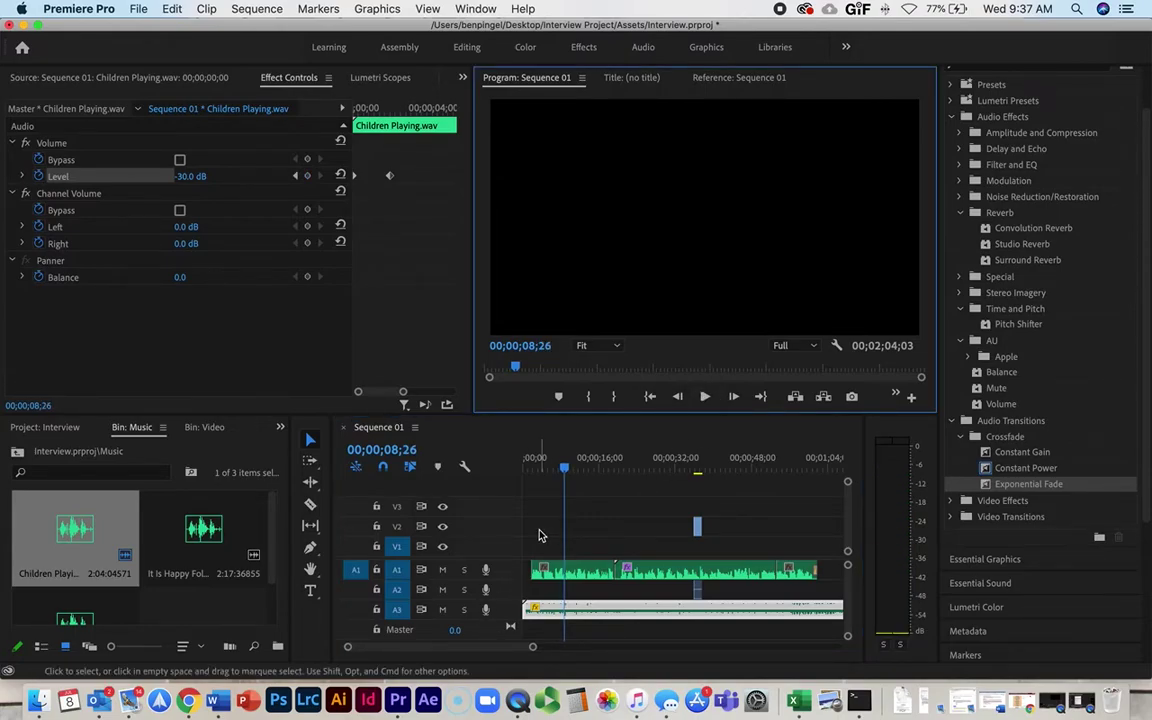
Step: Move the first volume level keyframe of Children Playing.wav closer to the -30 dB keyframe and play from the beginning to check the quicker drop
left_click(356, 177)
left_click_drag(355, 178, 368, 179)
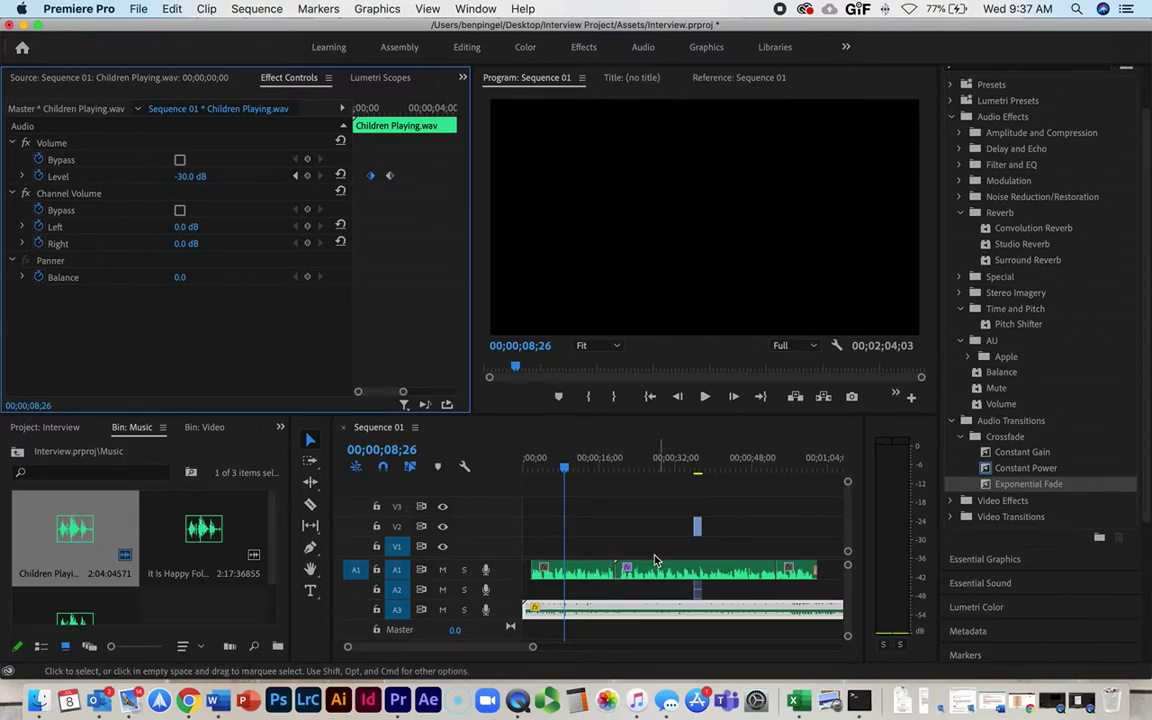
left_click_drag(563, 467, 465, 467)
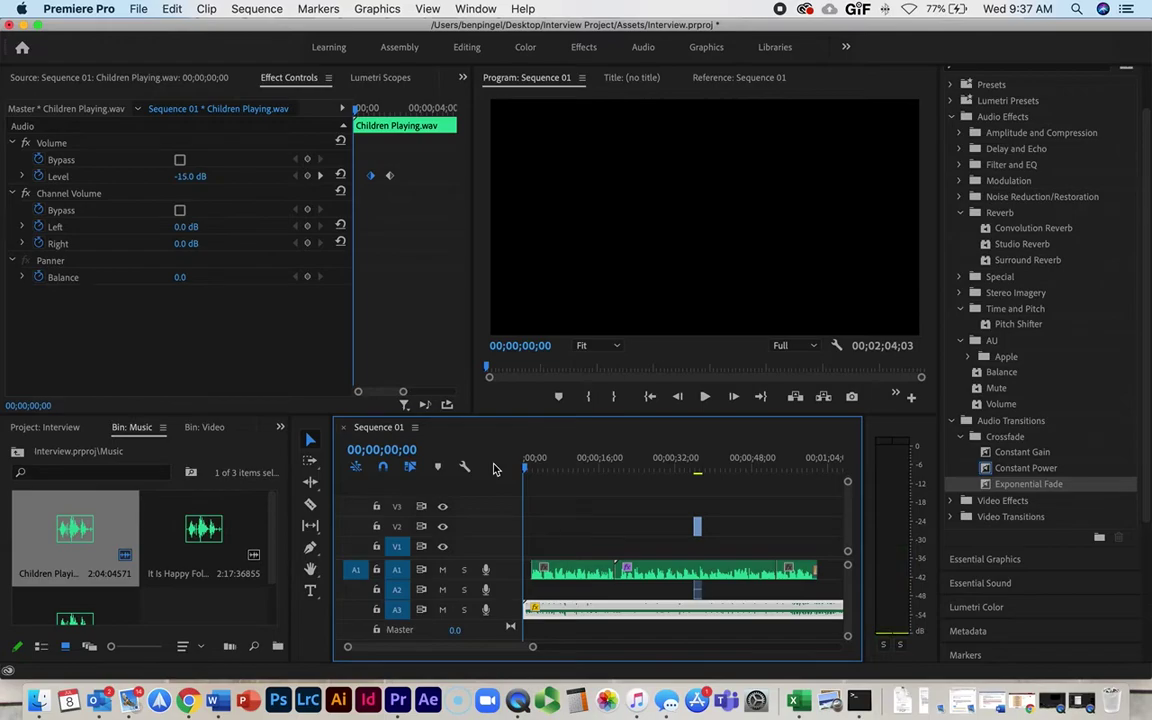
key("space")
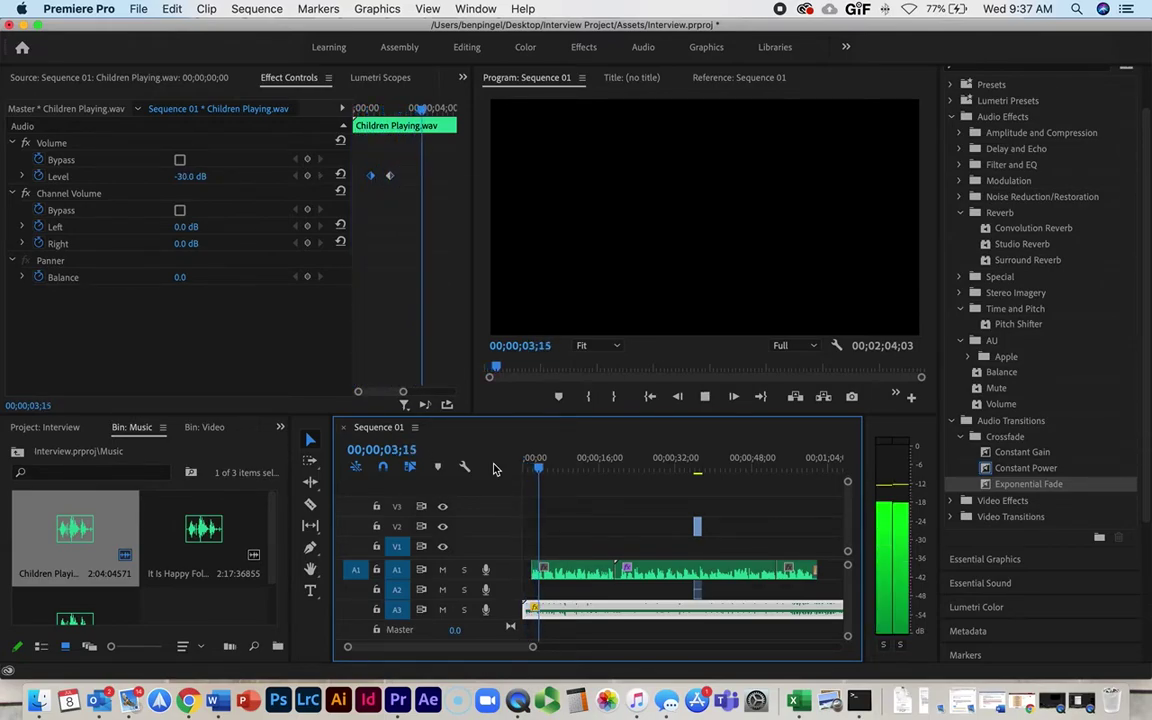
key("space")
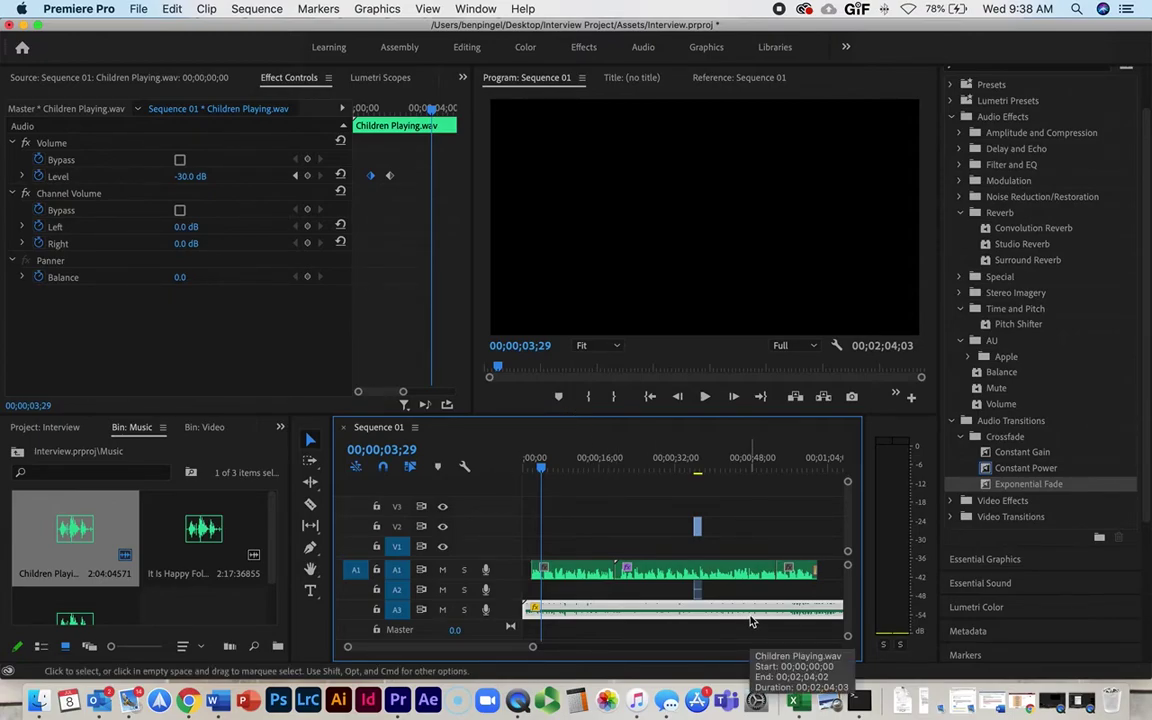
Step: Record a voice-over about 4 seconds long on track A1, starting at 00;01;06;25 in the empty space after the poem
scroll(766, 594, "right", 3)
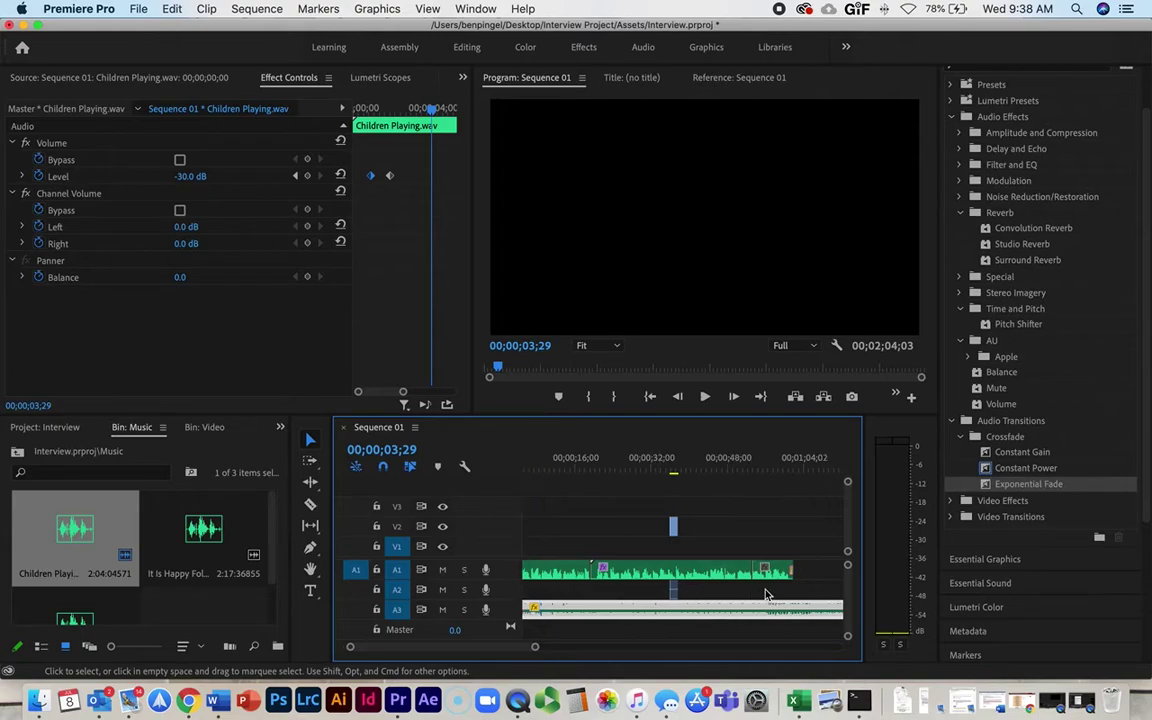
left_click(746, 470)
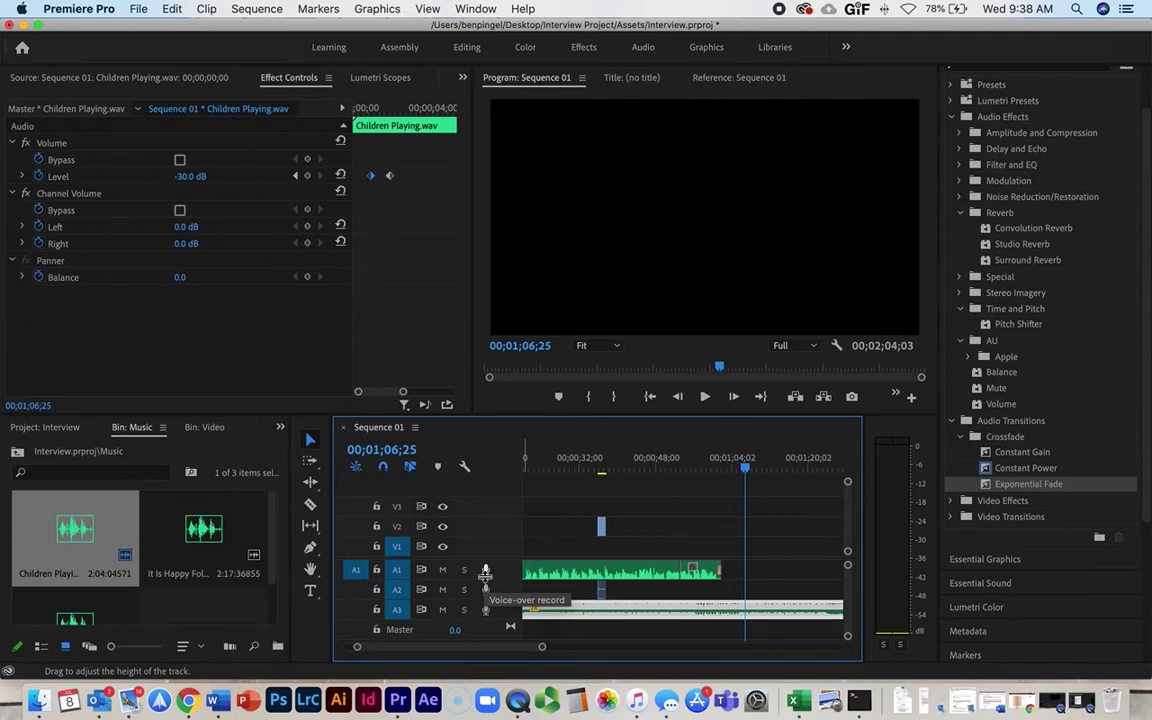
left_click(486, 570)
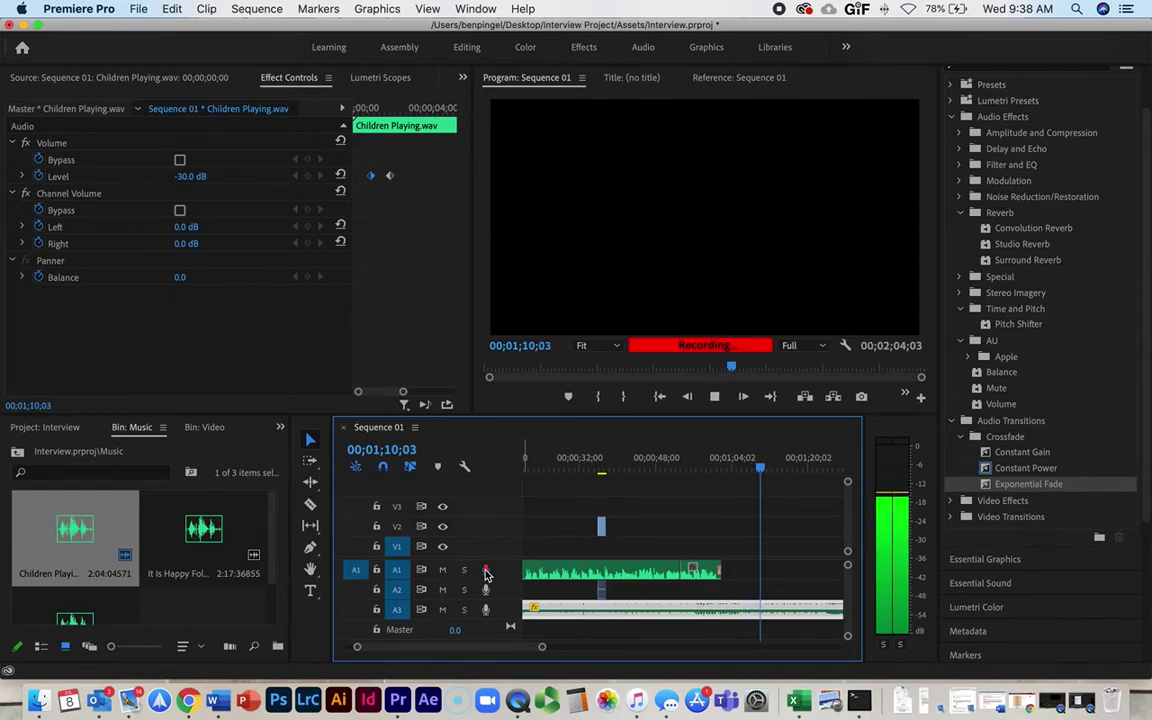
key("space")
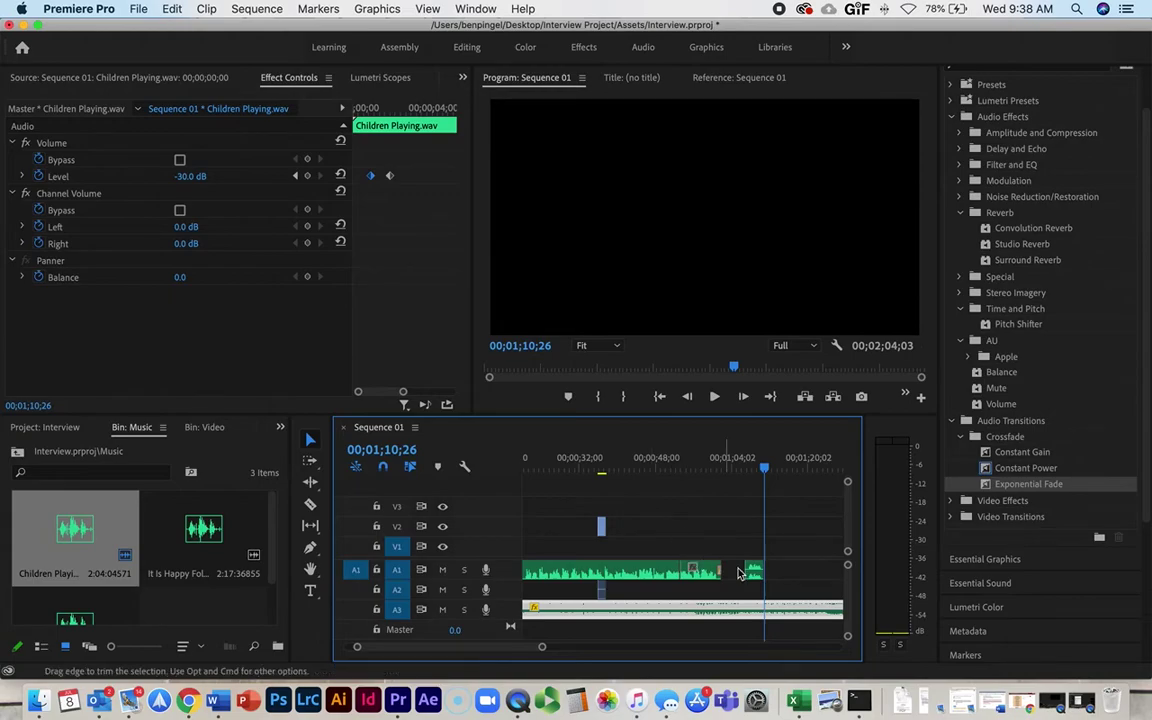
Step: Play back the new voice-over clip on track A1 from its start to check the recording
left_click_drag(760, 468, 743, 470)
key("space")
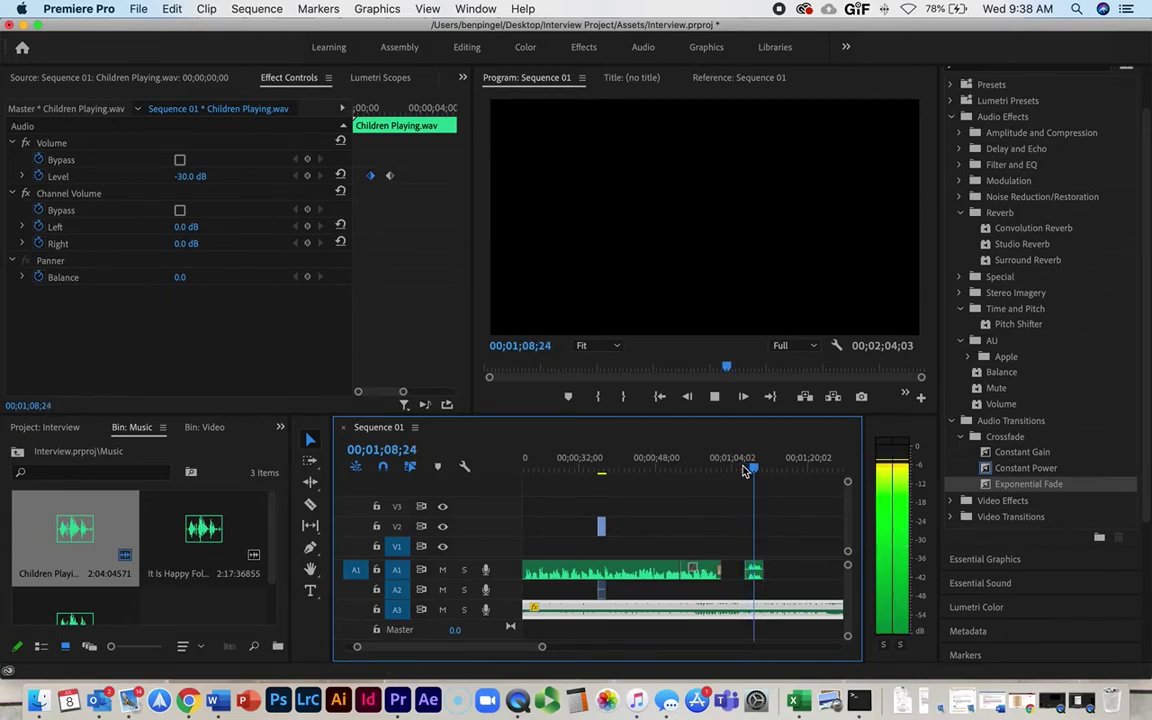
key("space")
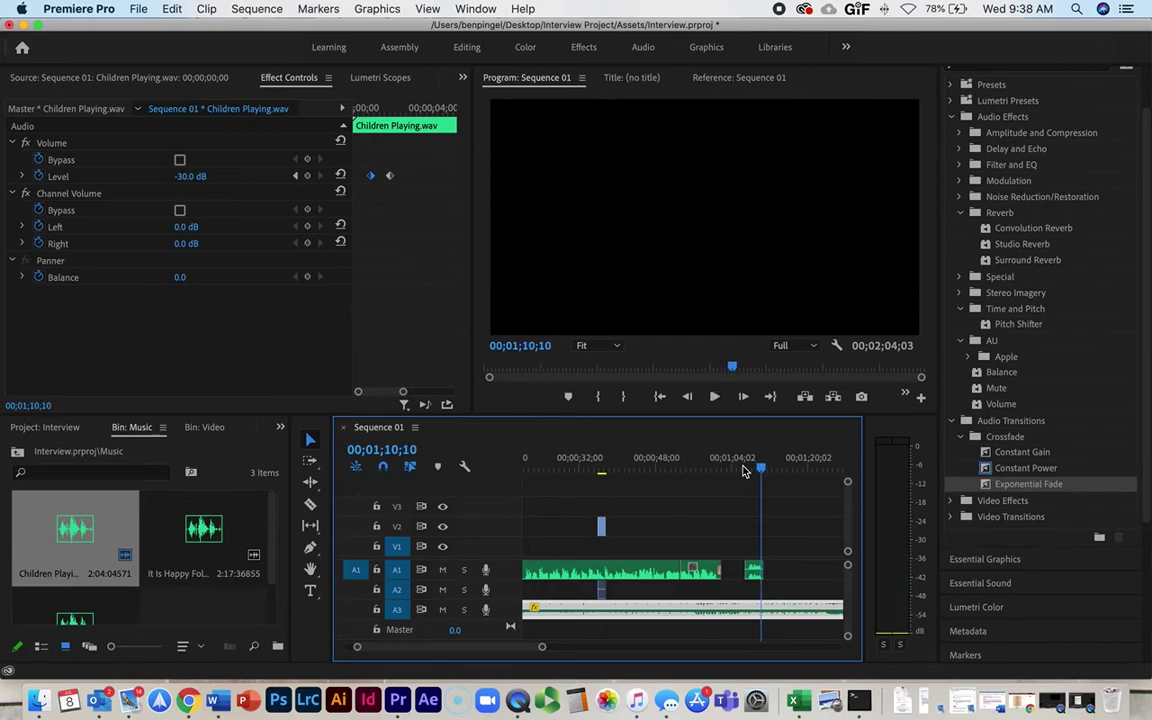